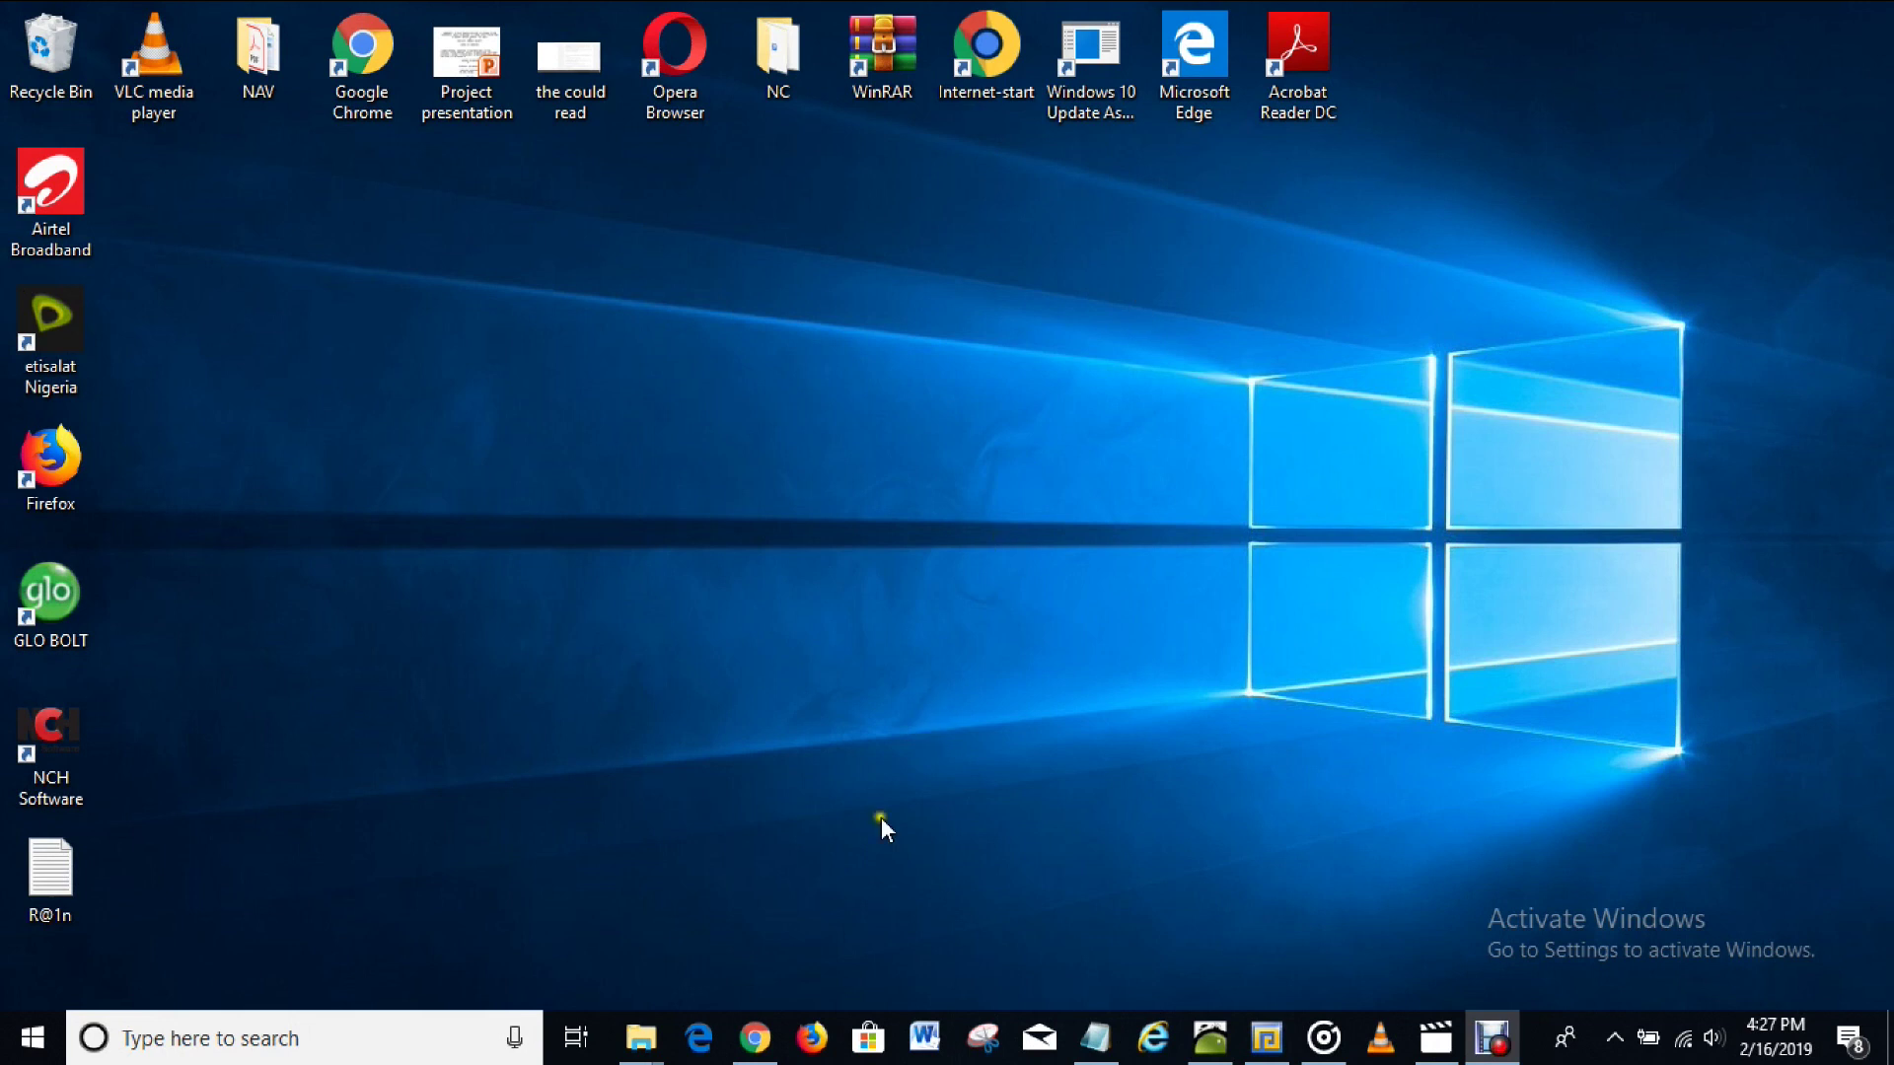
click(767, 1037)
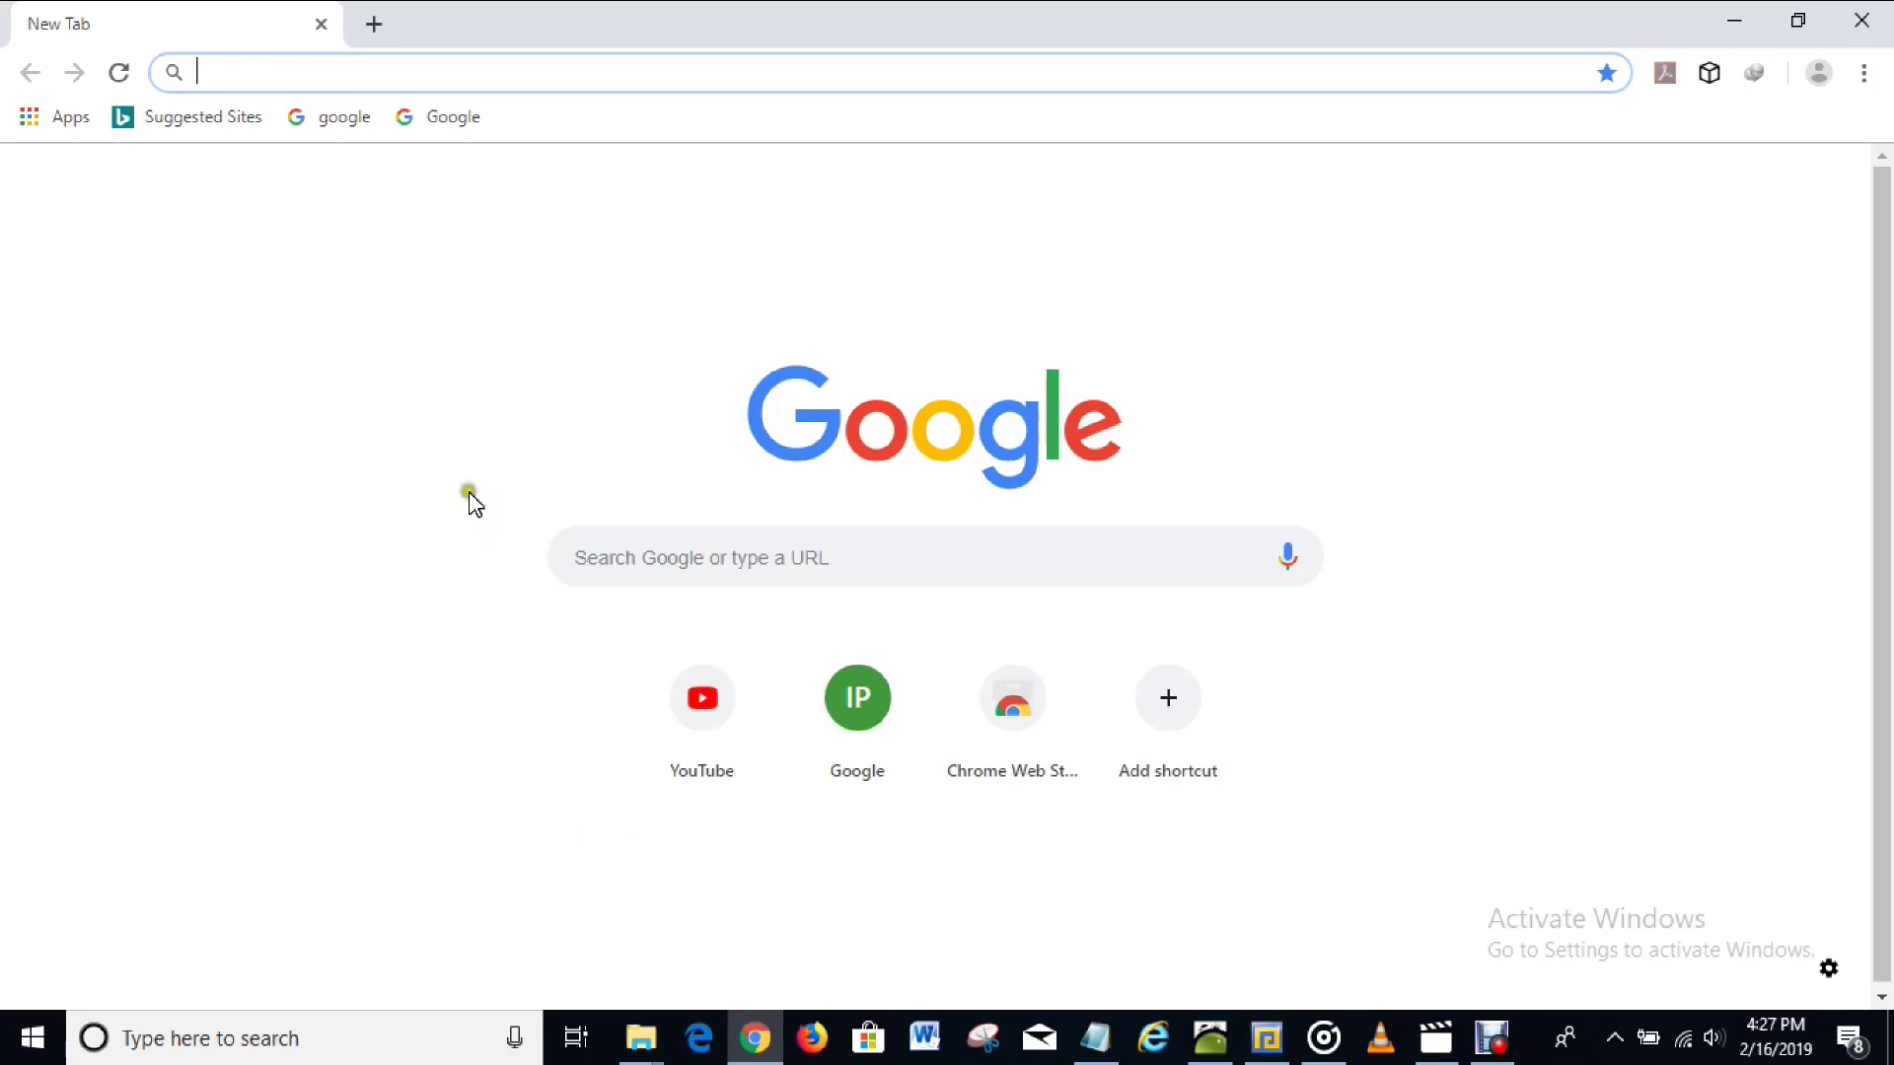
click(252, 74)
text(nch)
key(Return)
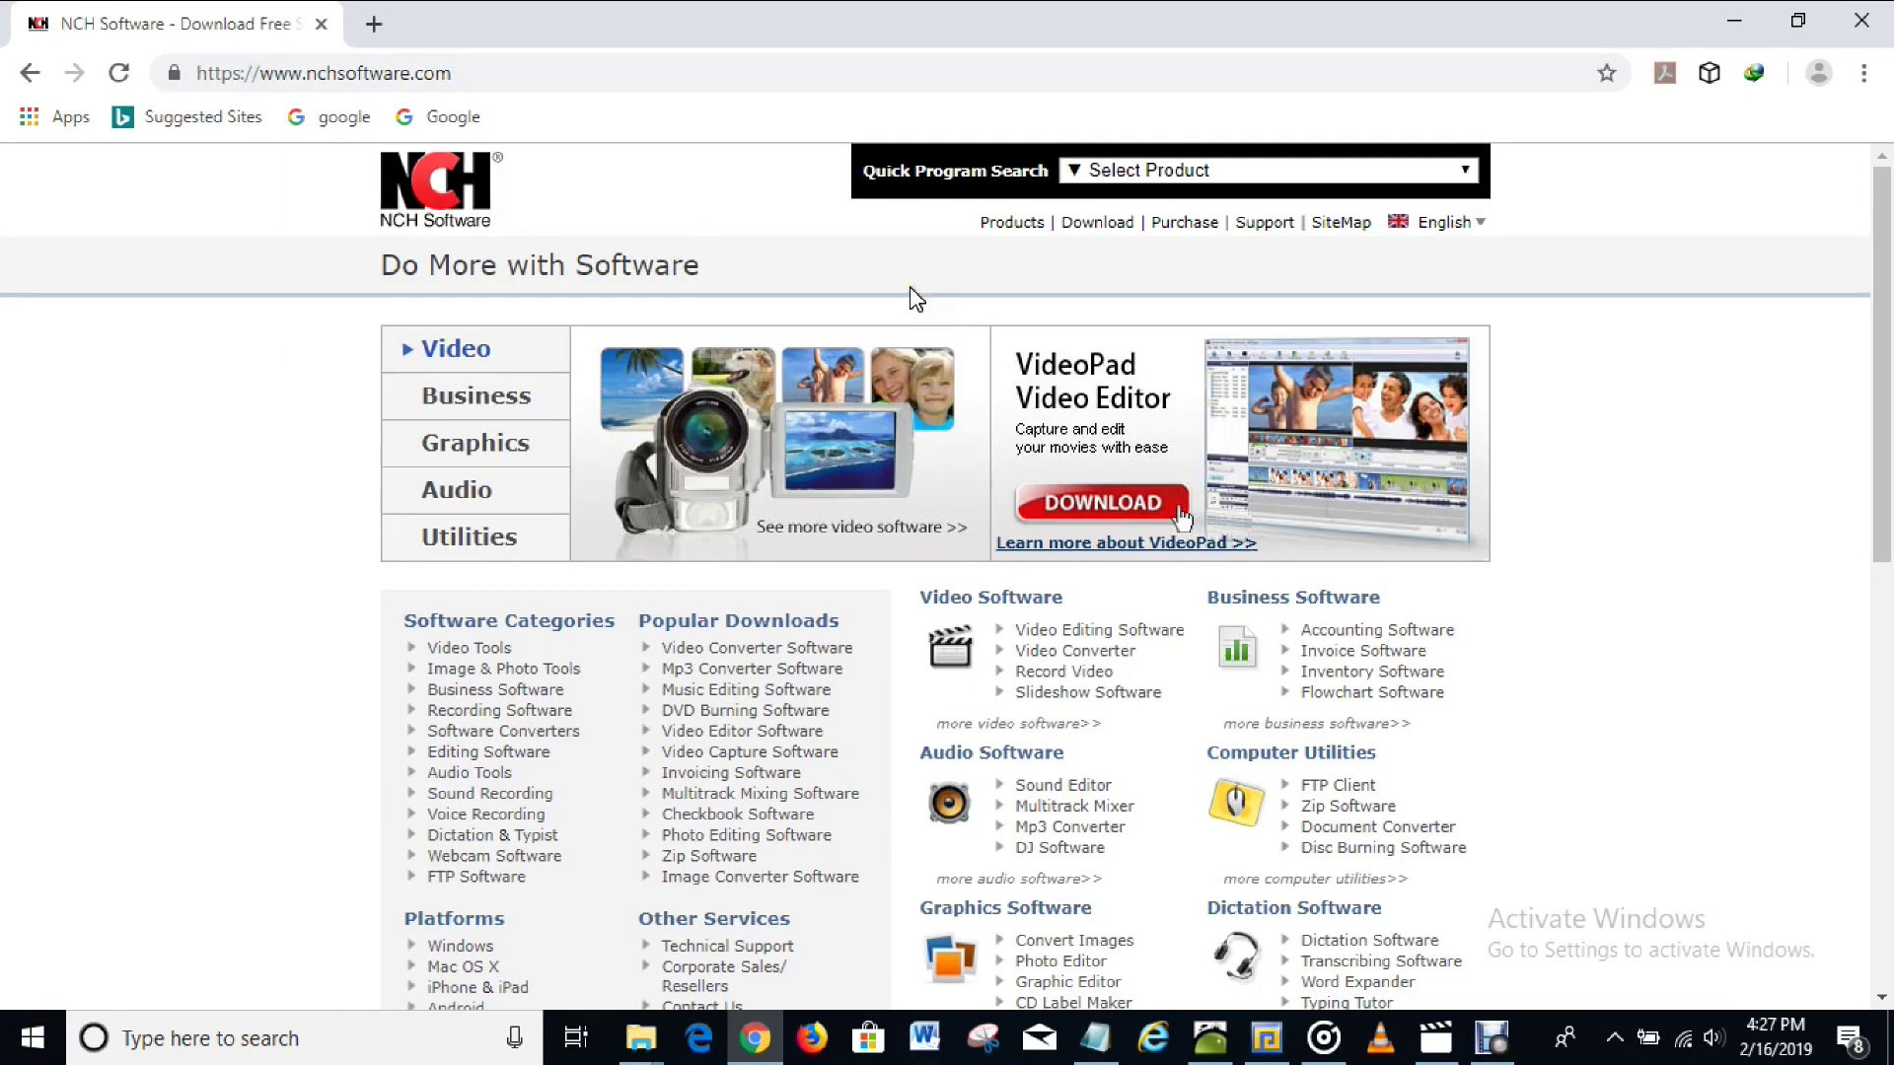
- Open the page with all NCH Software downloads and look through the program list
click(1025, 280)
click(1098, 264)
mouse_move(1095, 237)
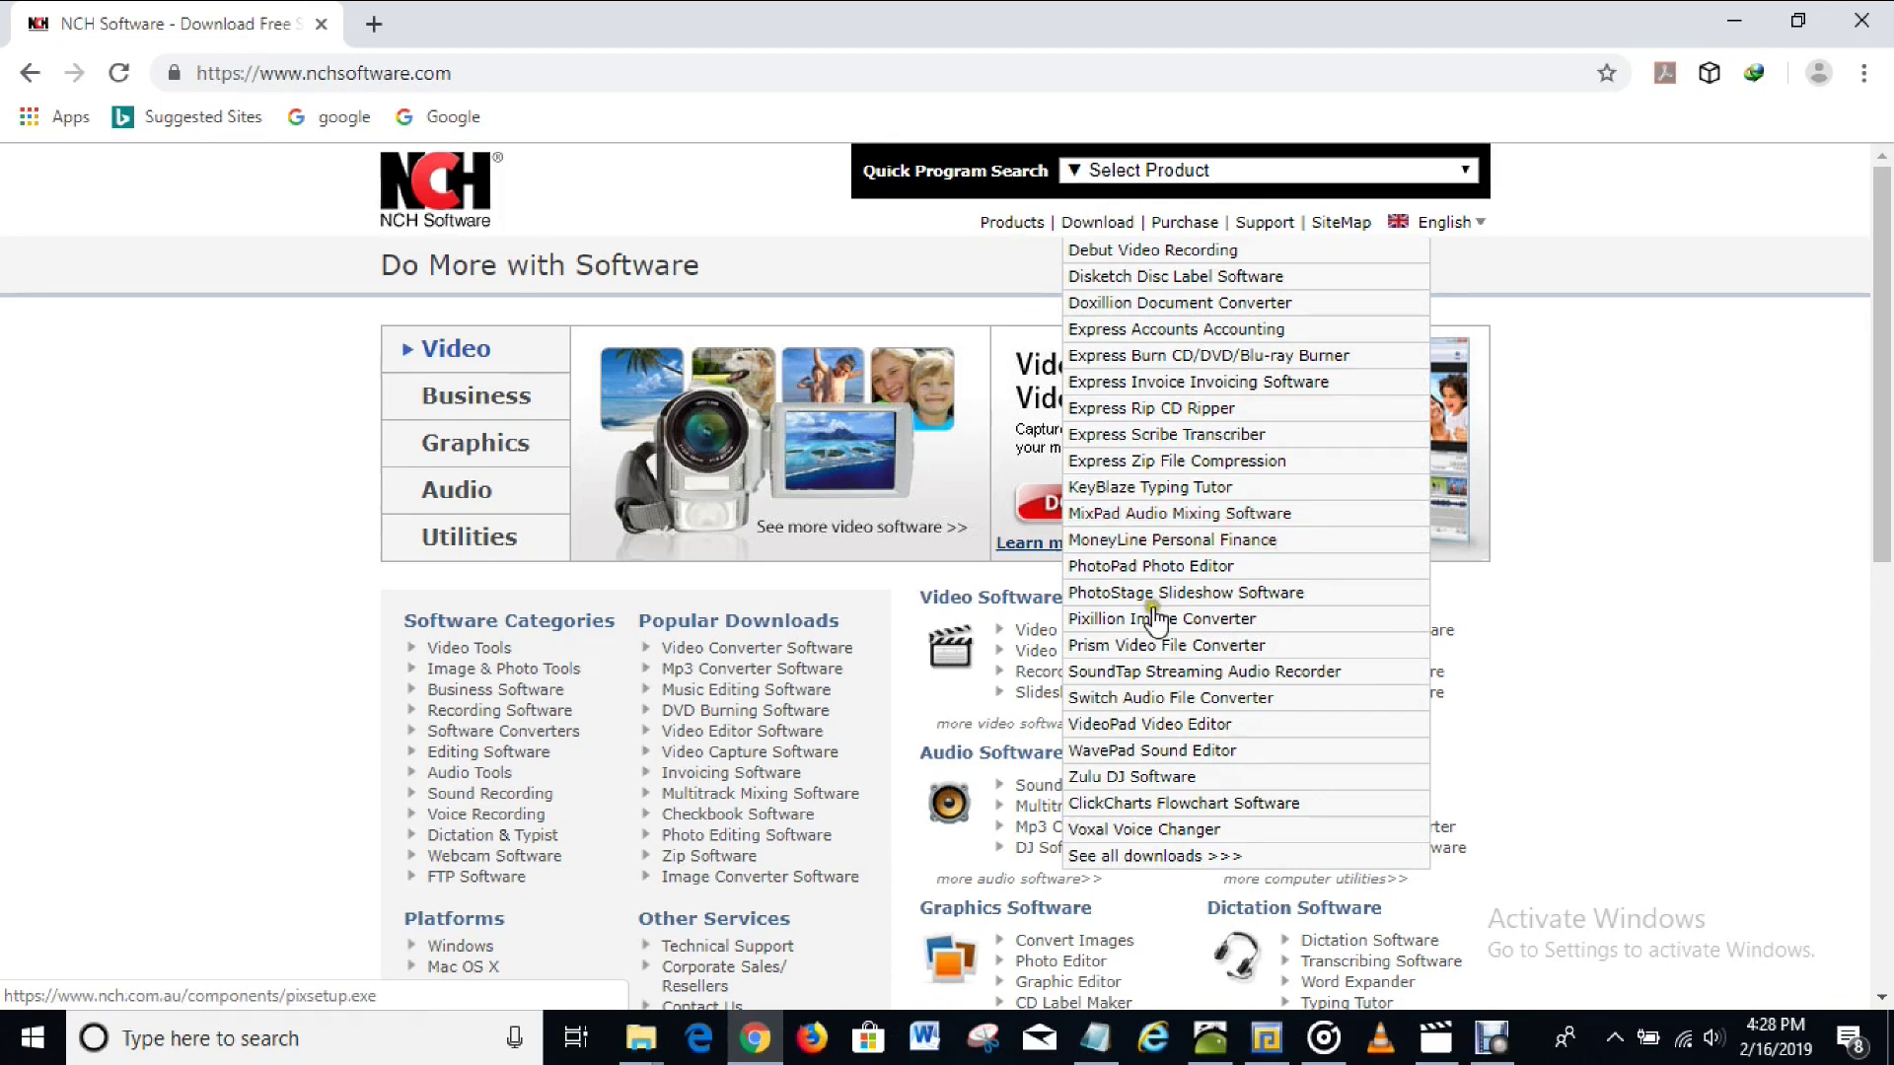
click(1151, 856)
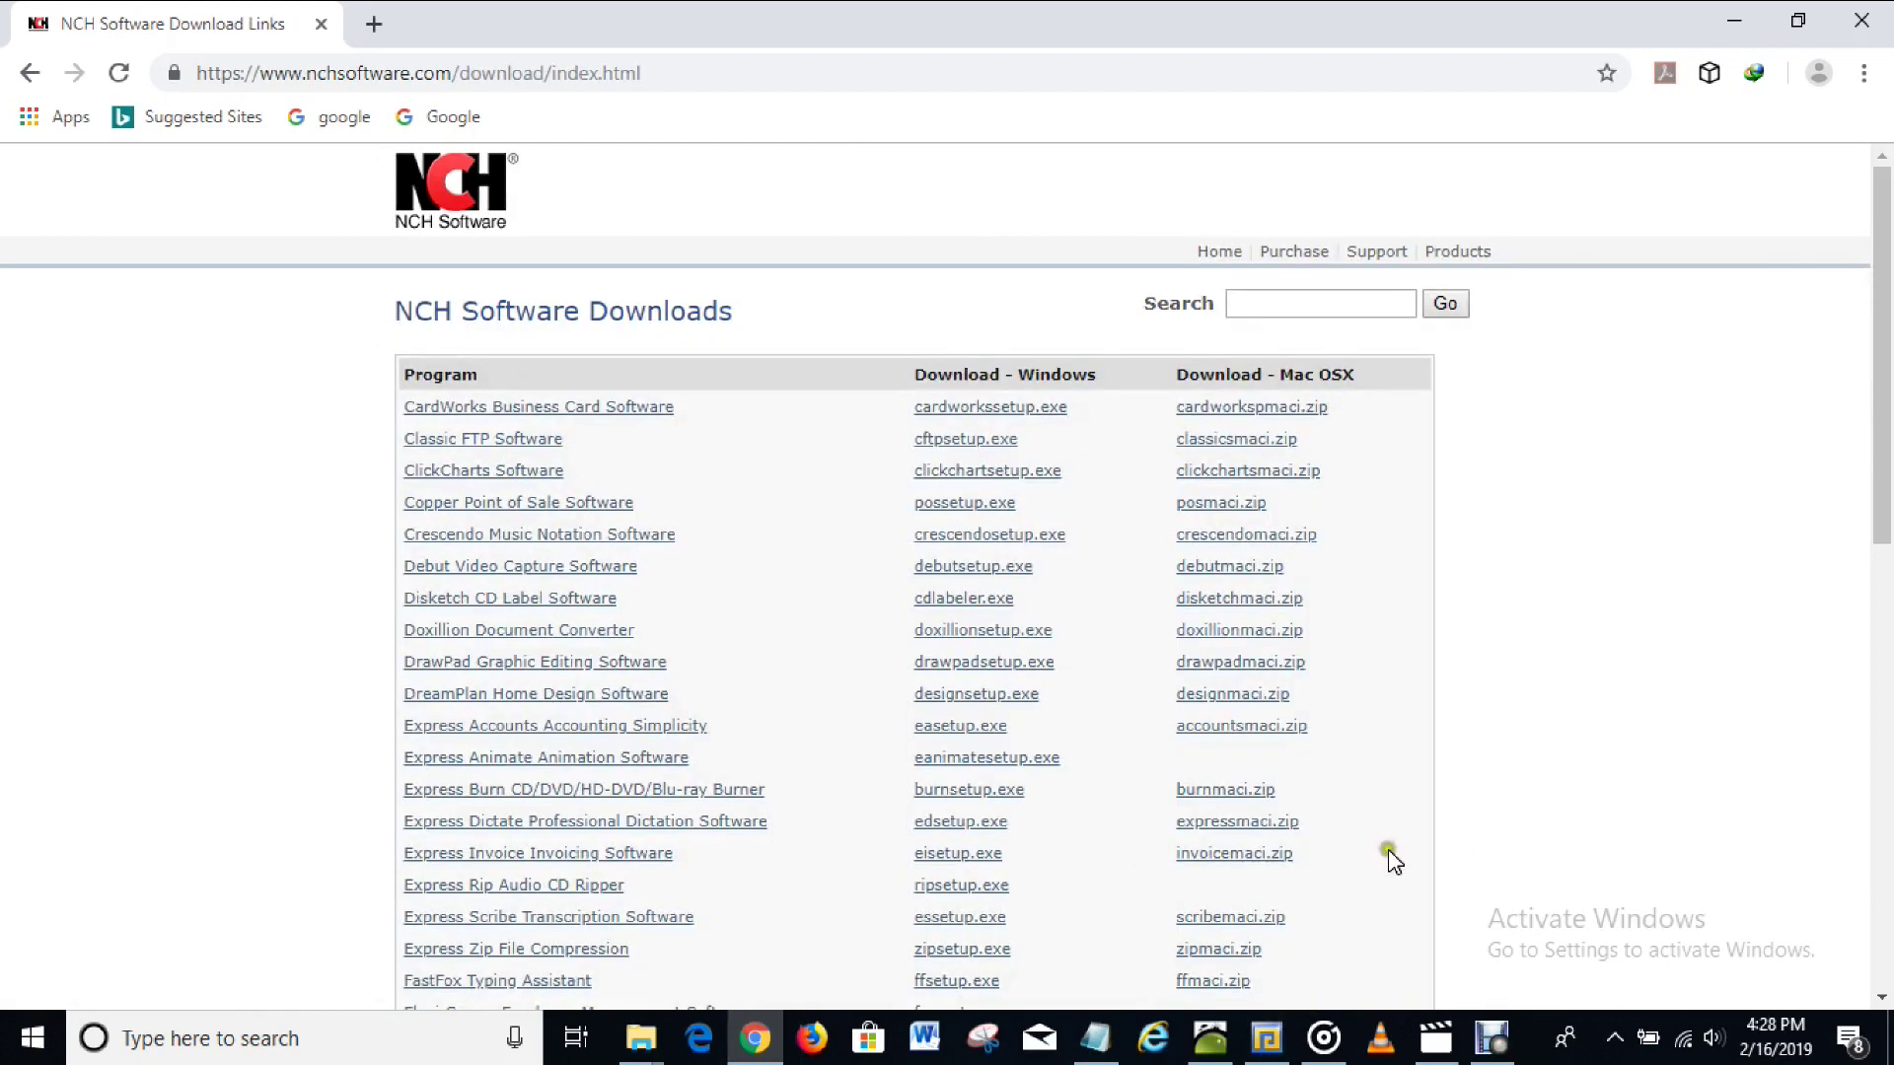
click(1881, 844)
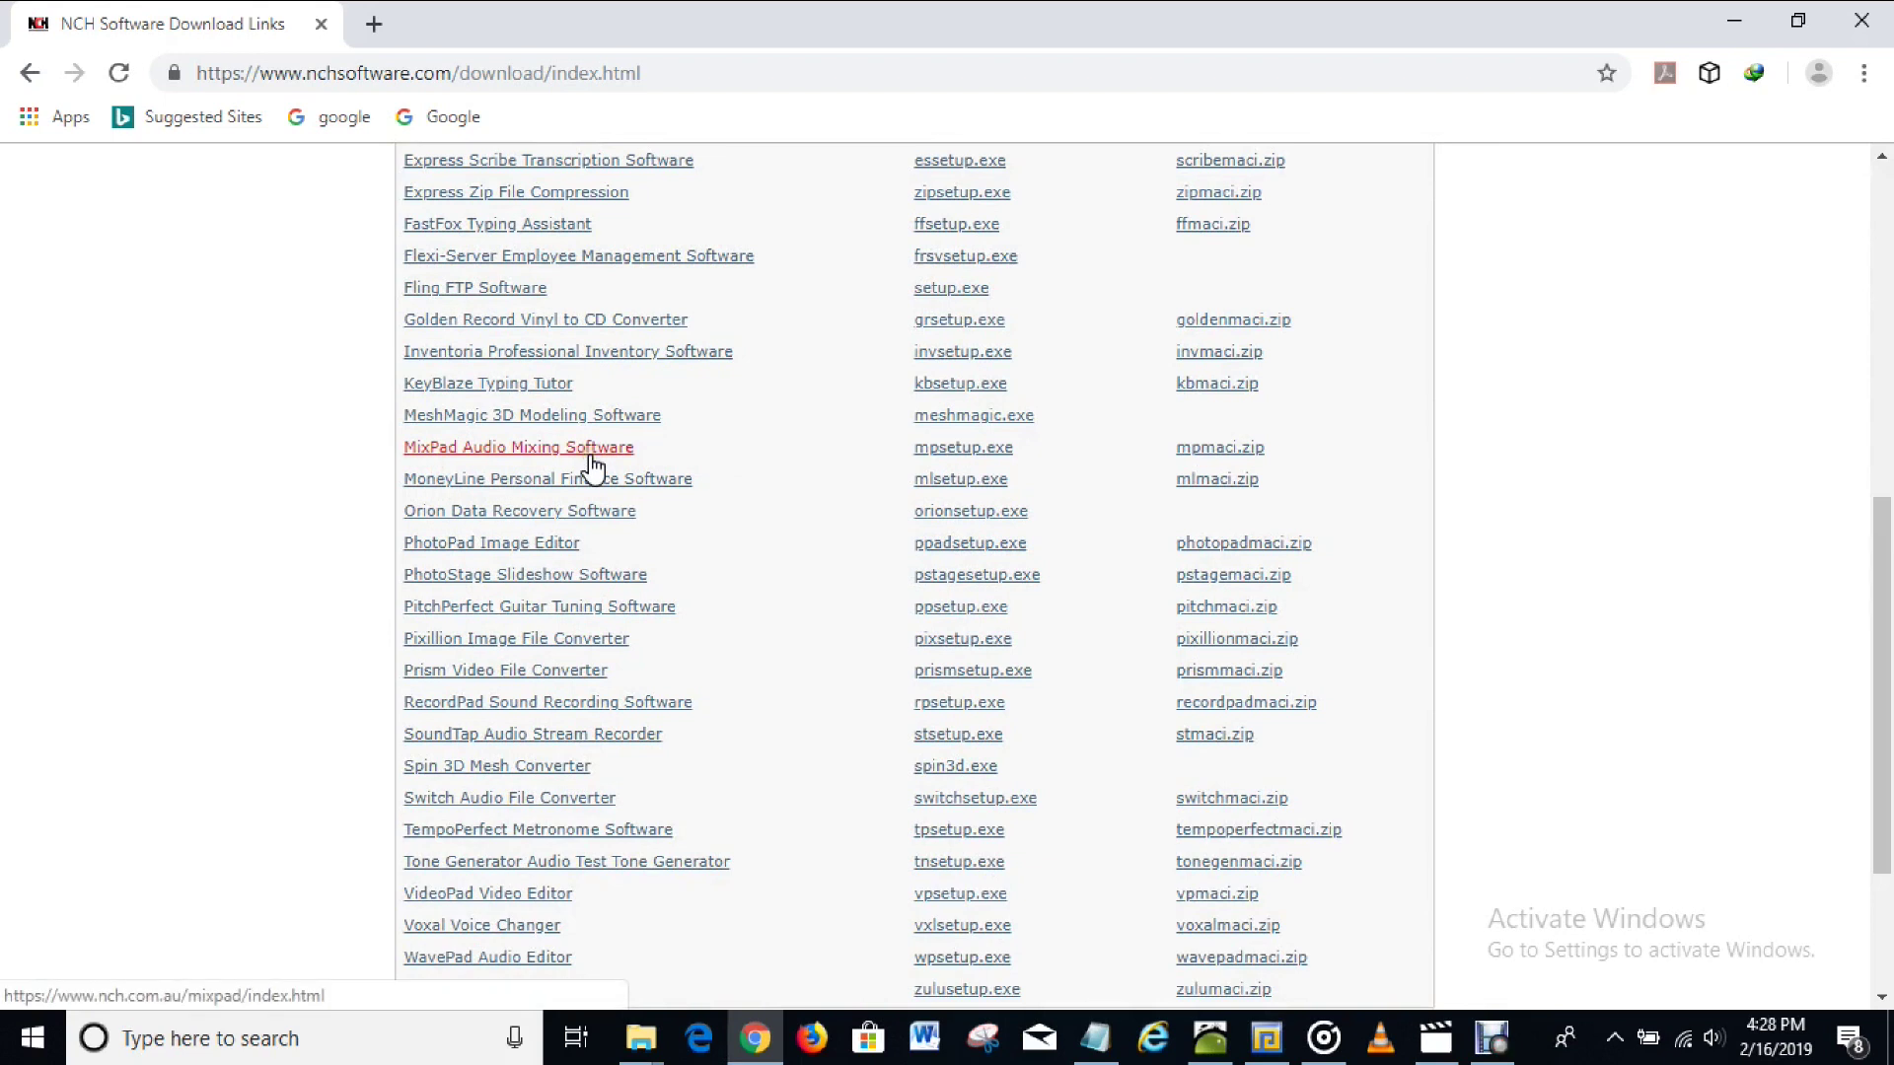
click(1884, 303)
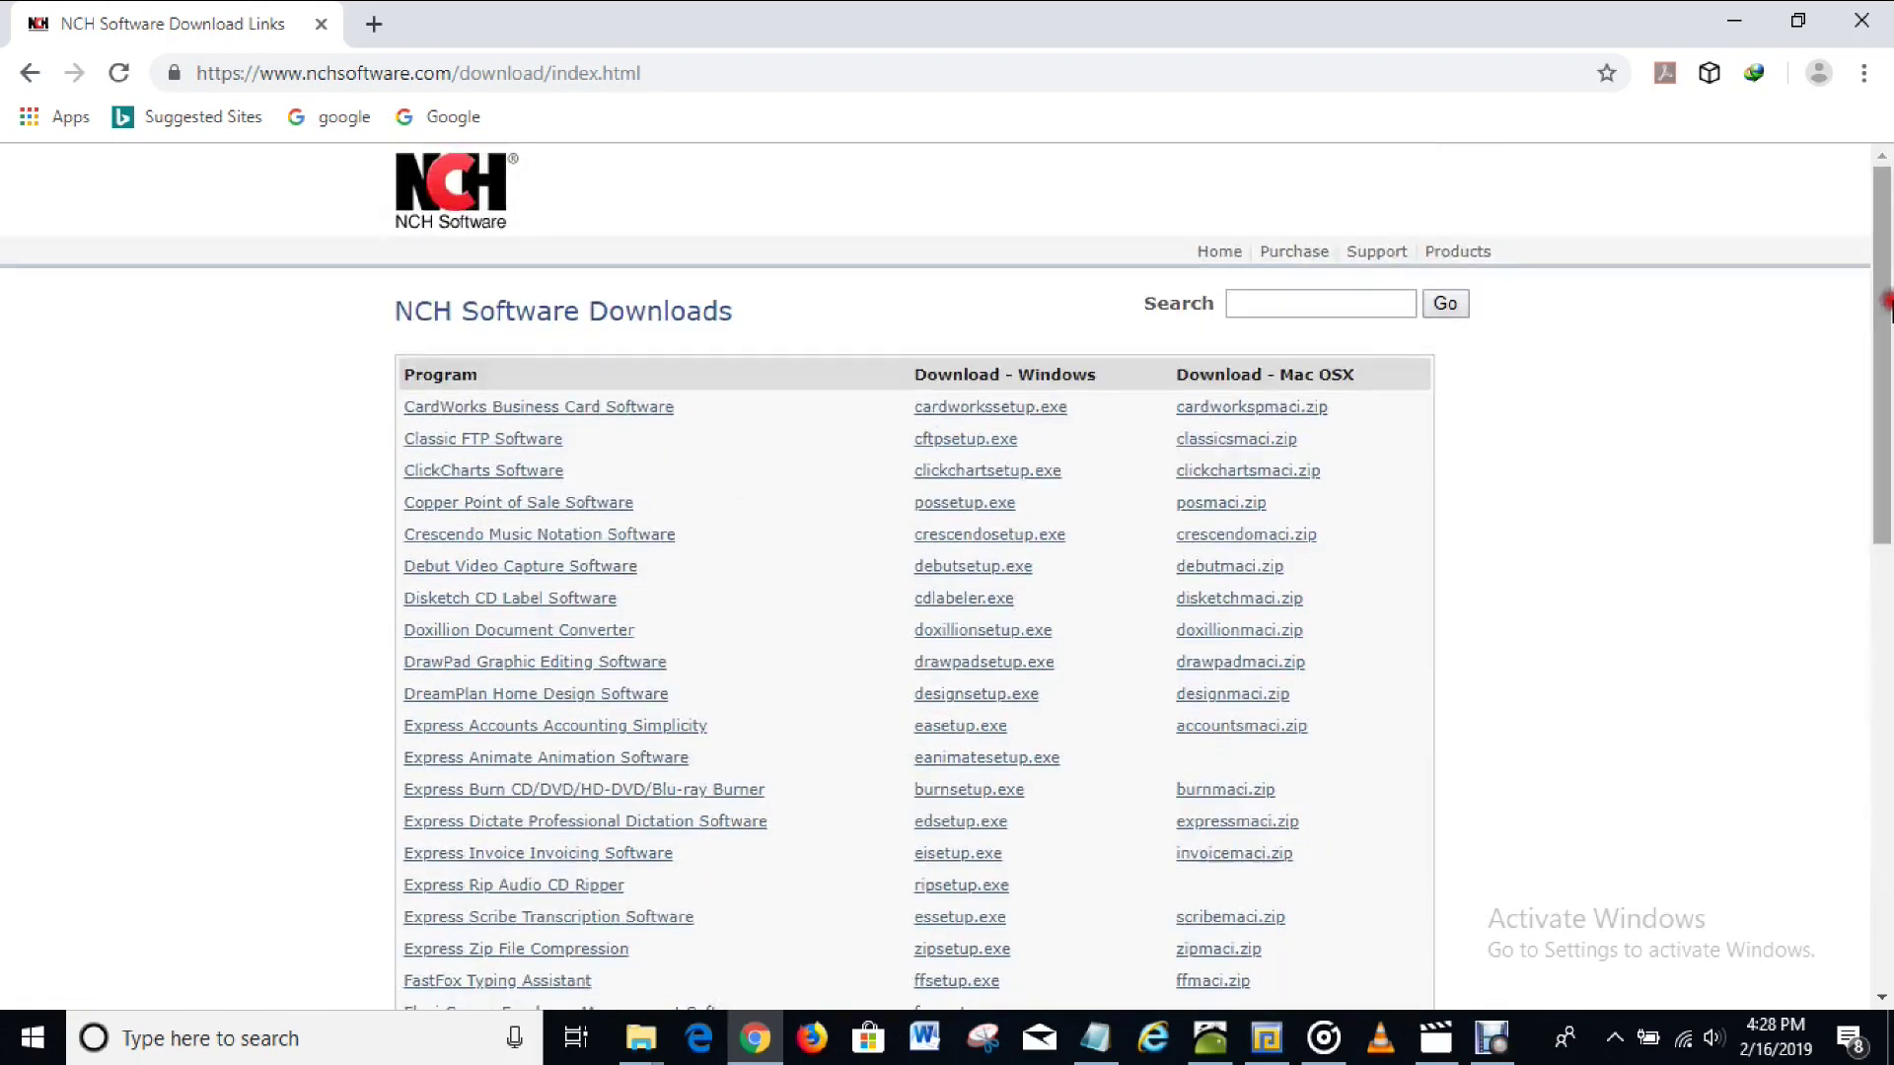
- Search the downloads page for msrs and download the MSRS Conference and Court Recording System for Windows
click(1329, 307)
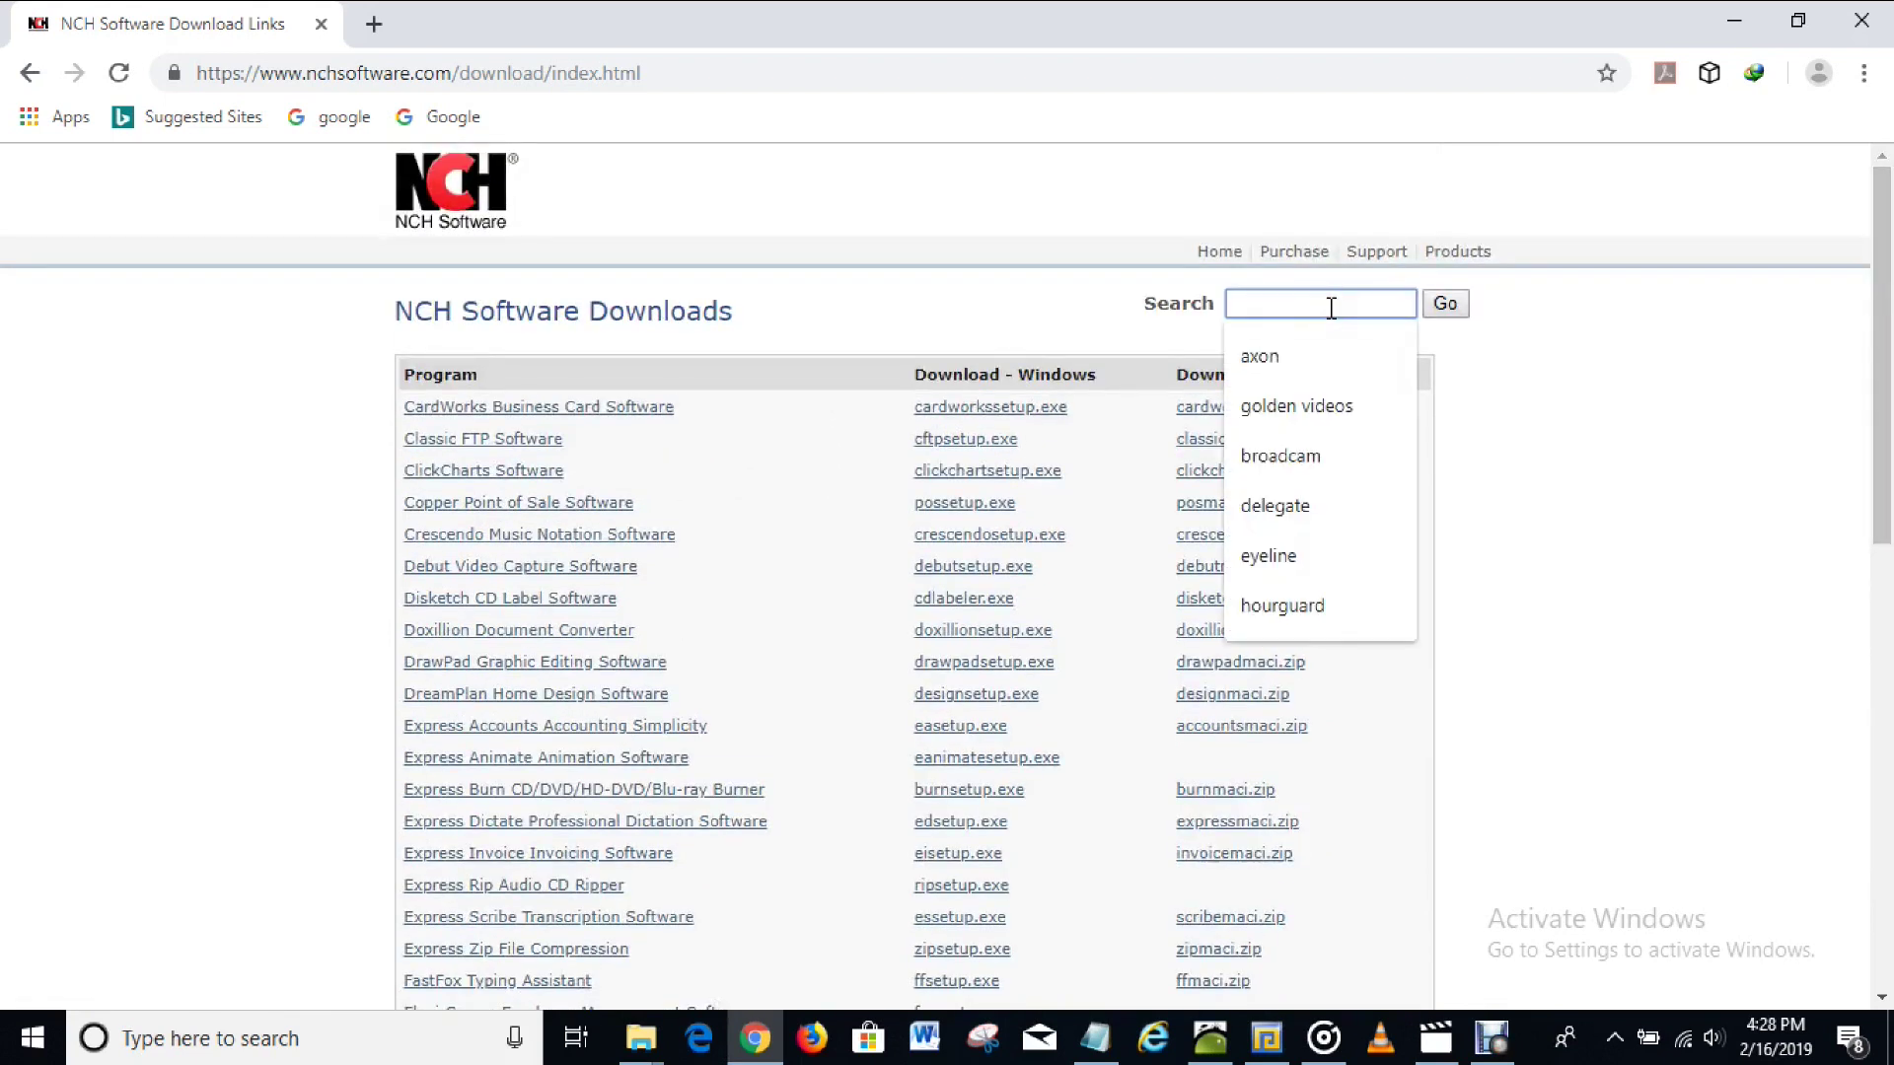
text(msrs)
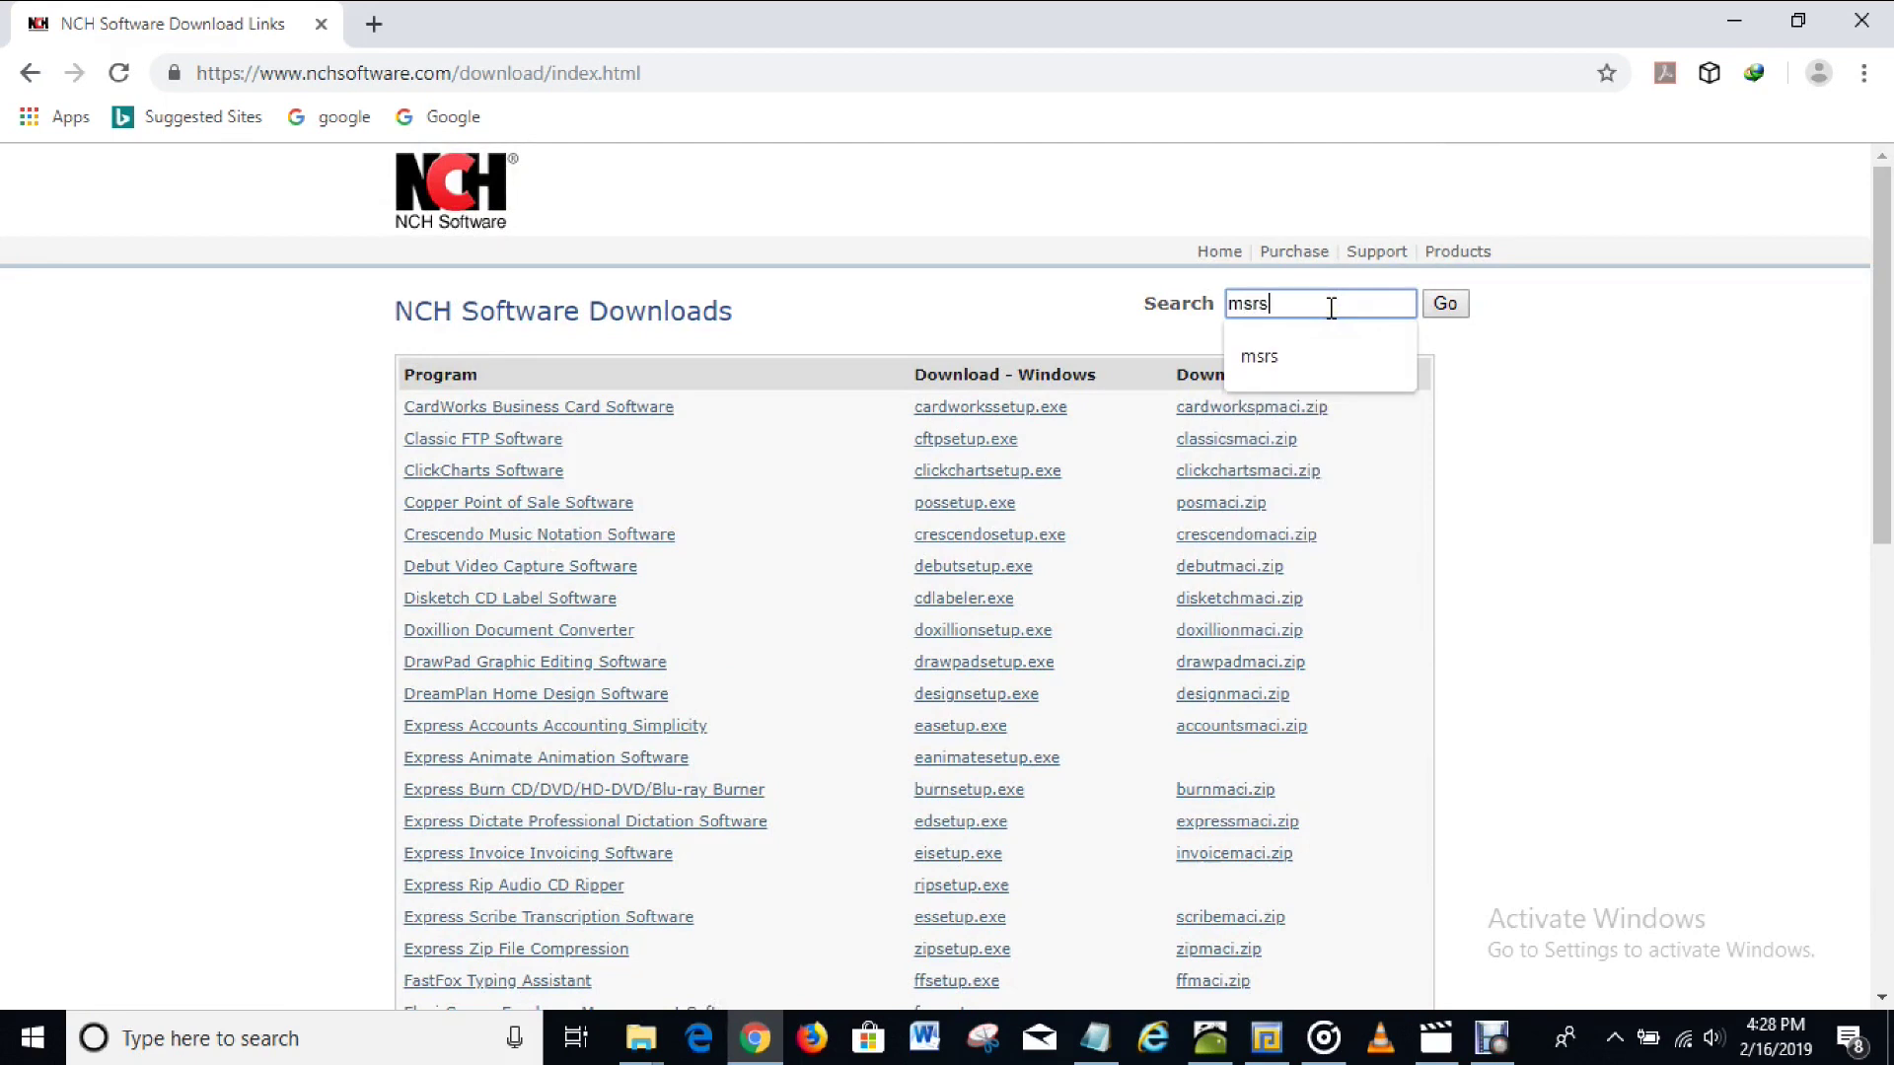
key(Return)
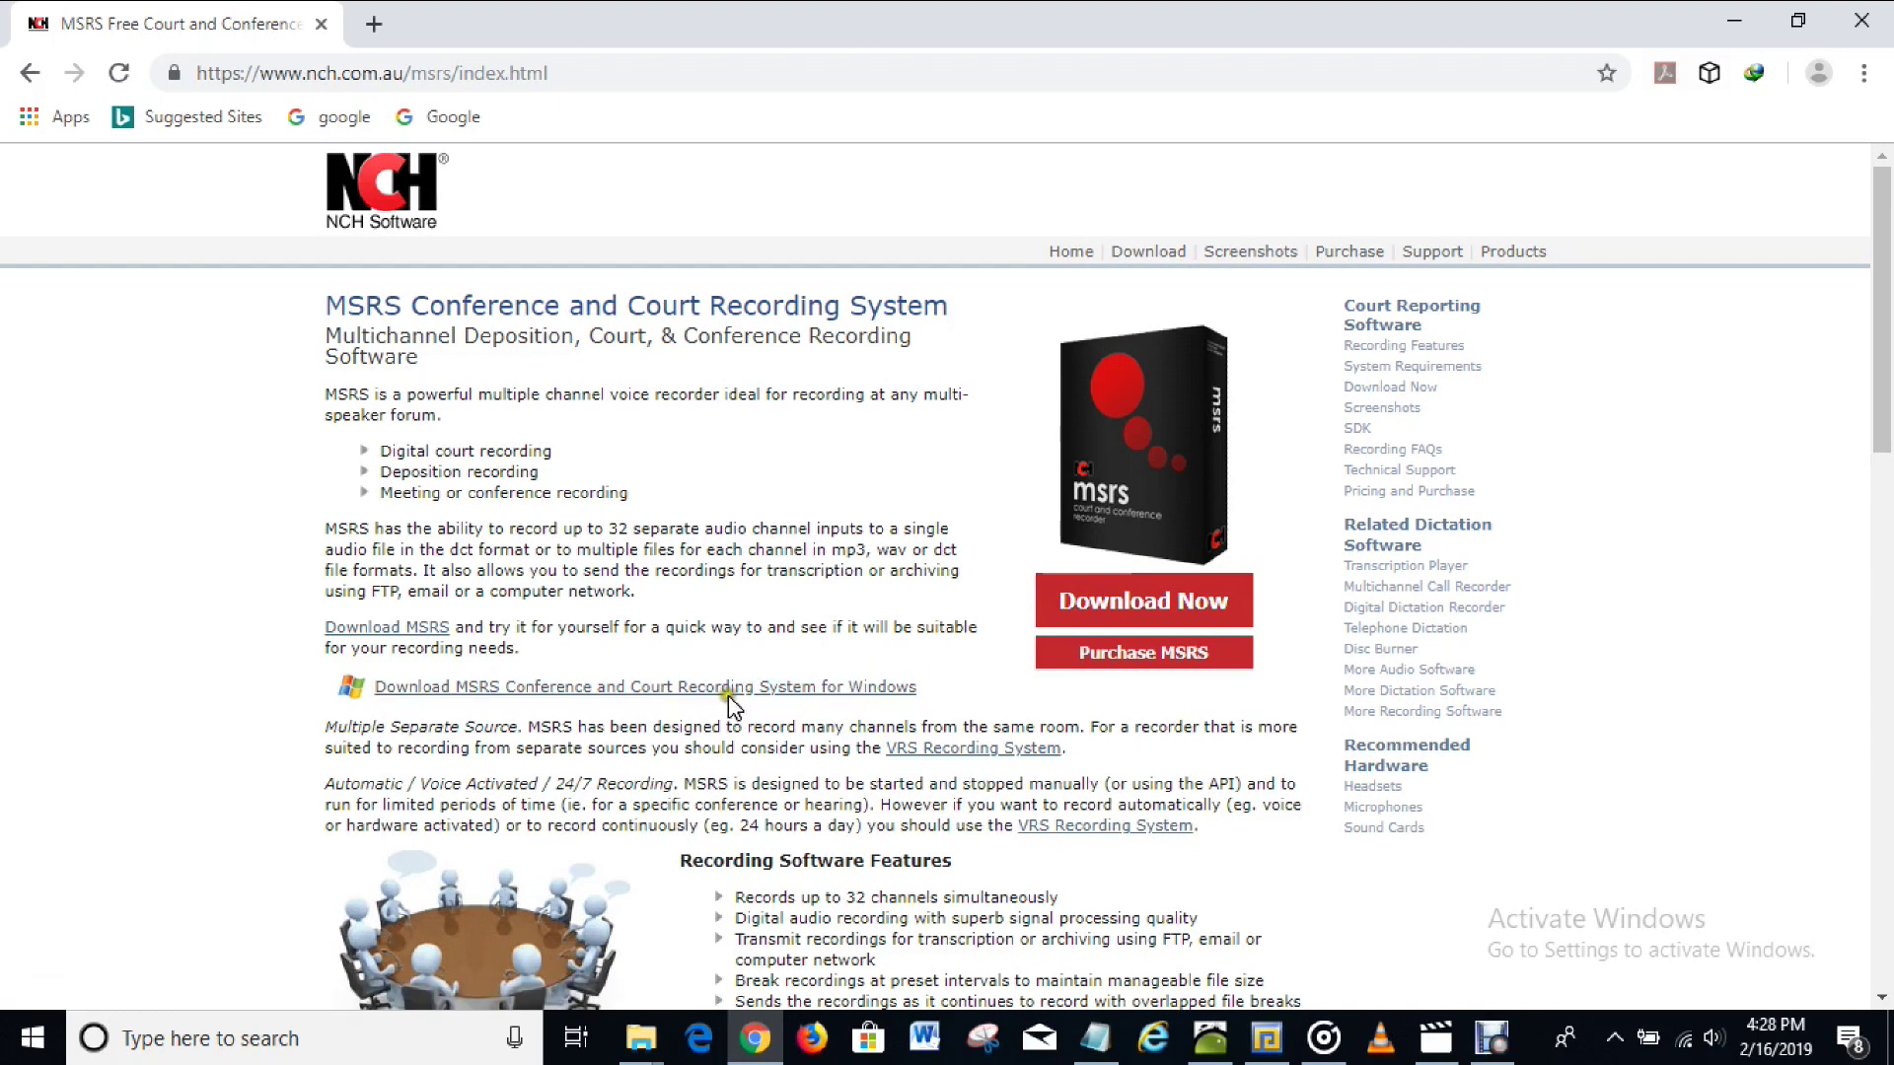
click(693, 687)
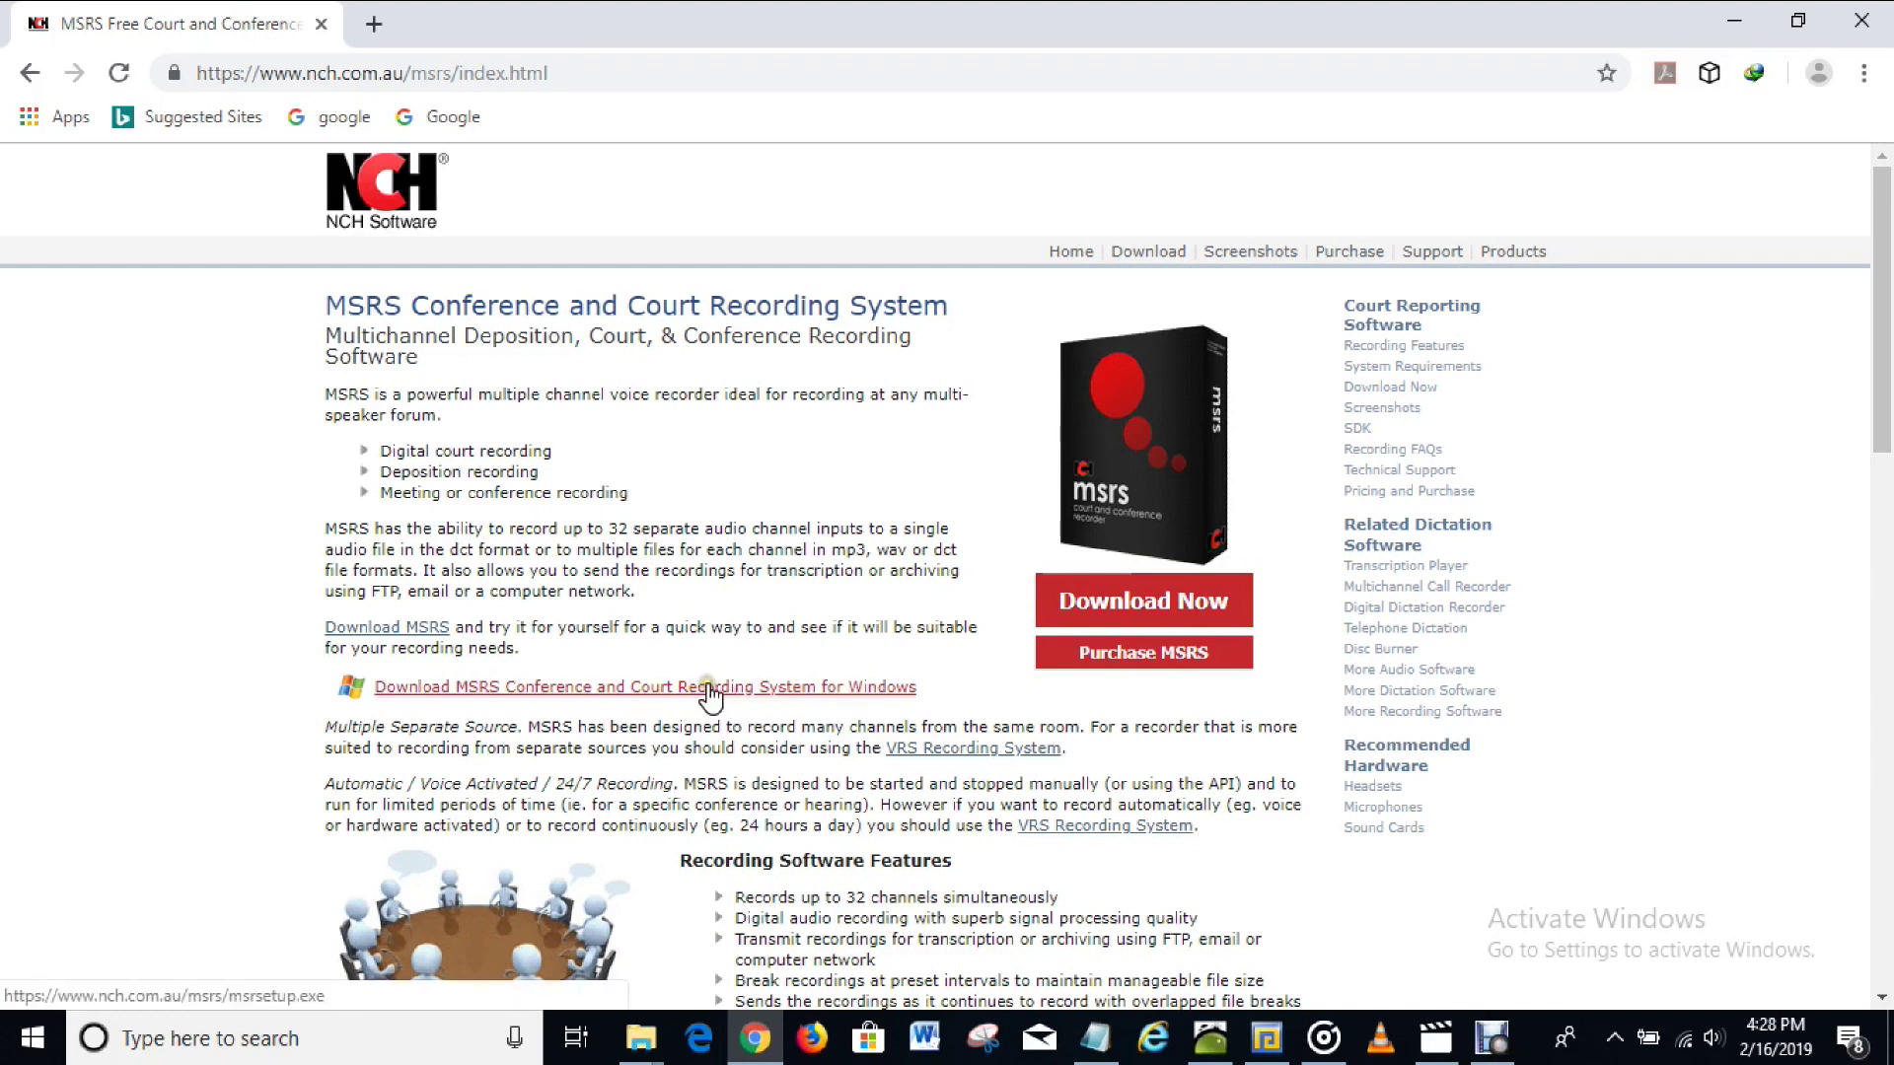
click(706, 690)
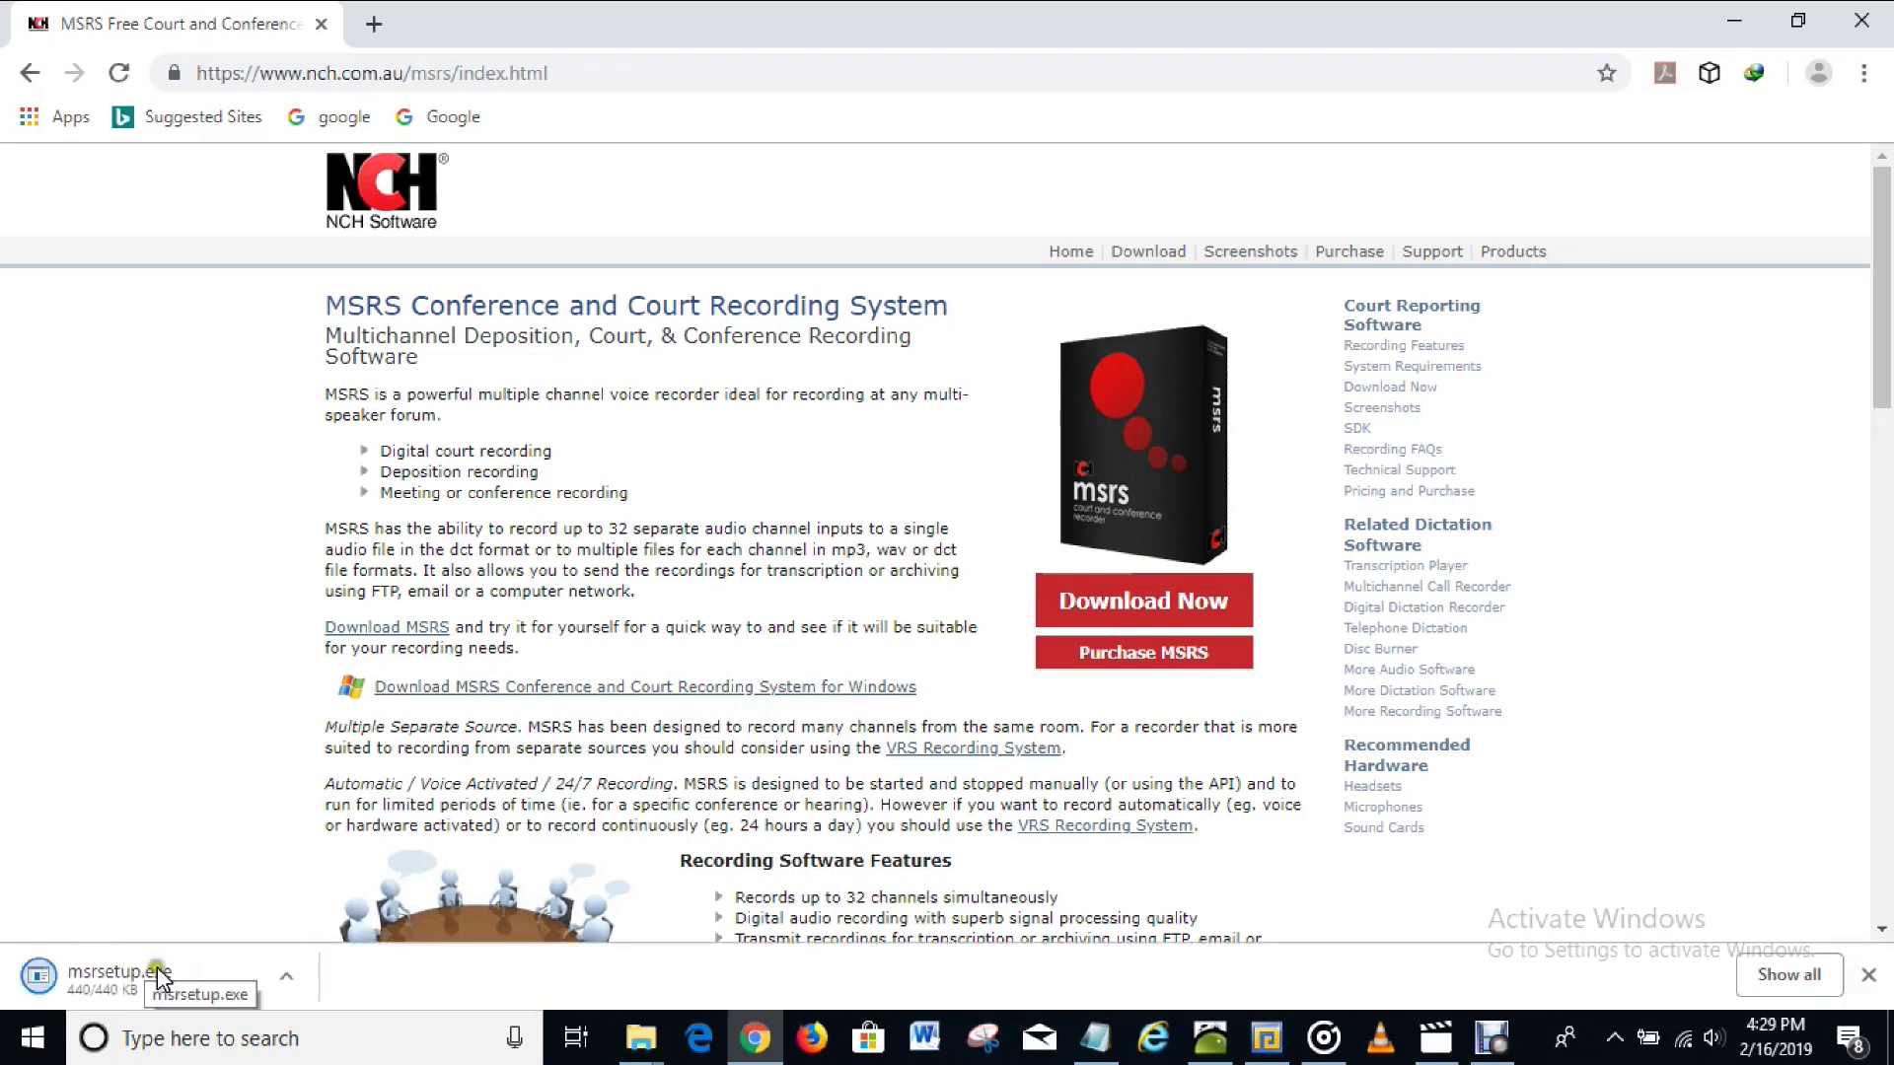
- Run the downloaded msrsetup.exe and install MSRS with the license terms accepted
click(320, 980)
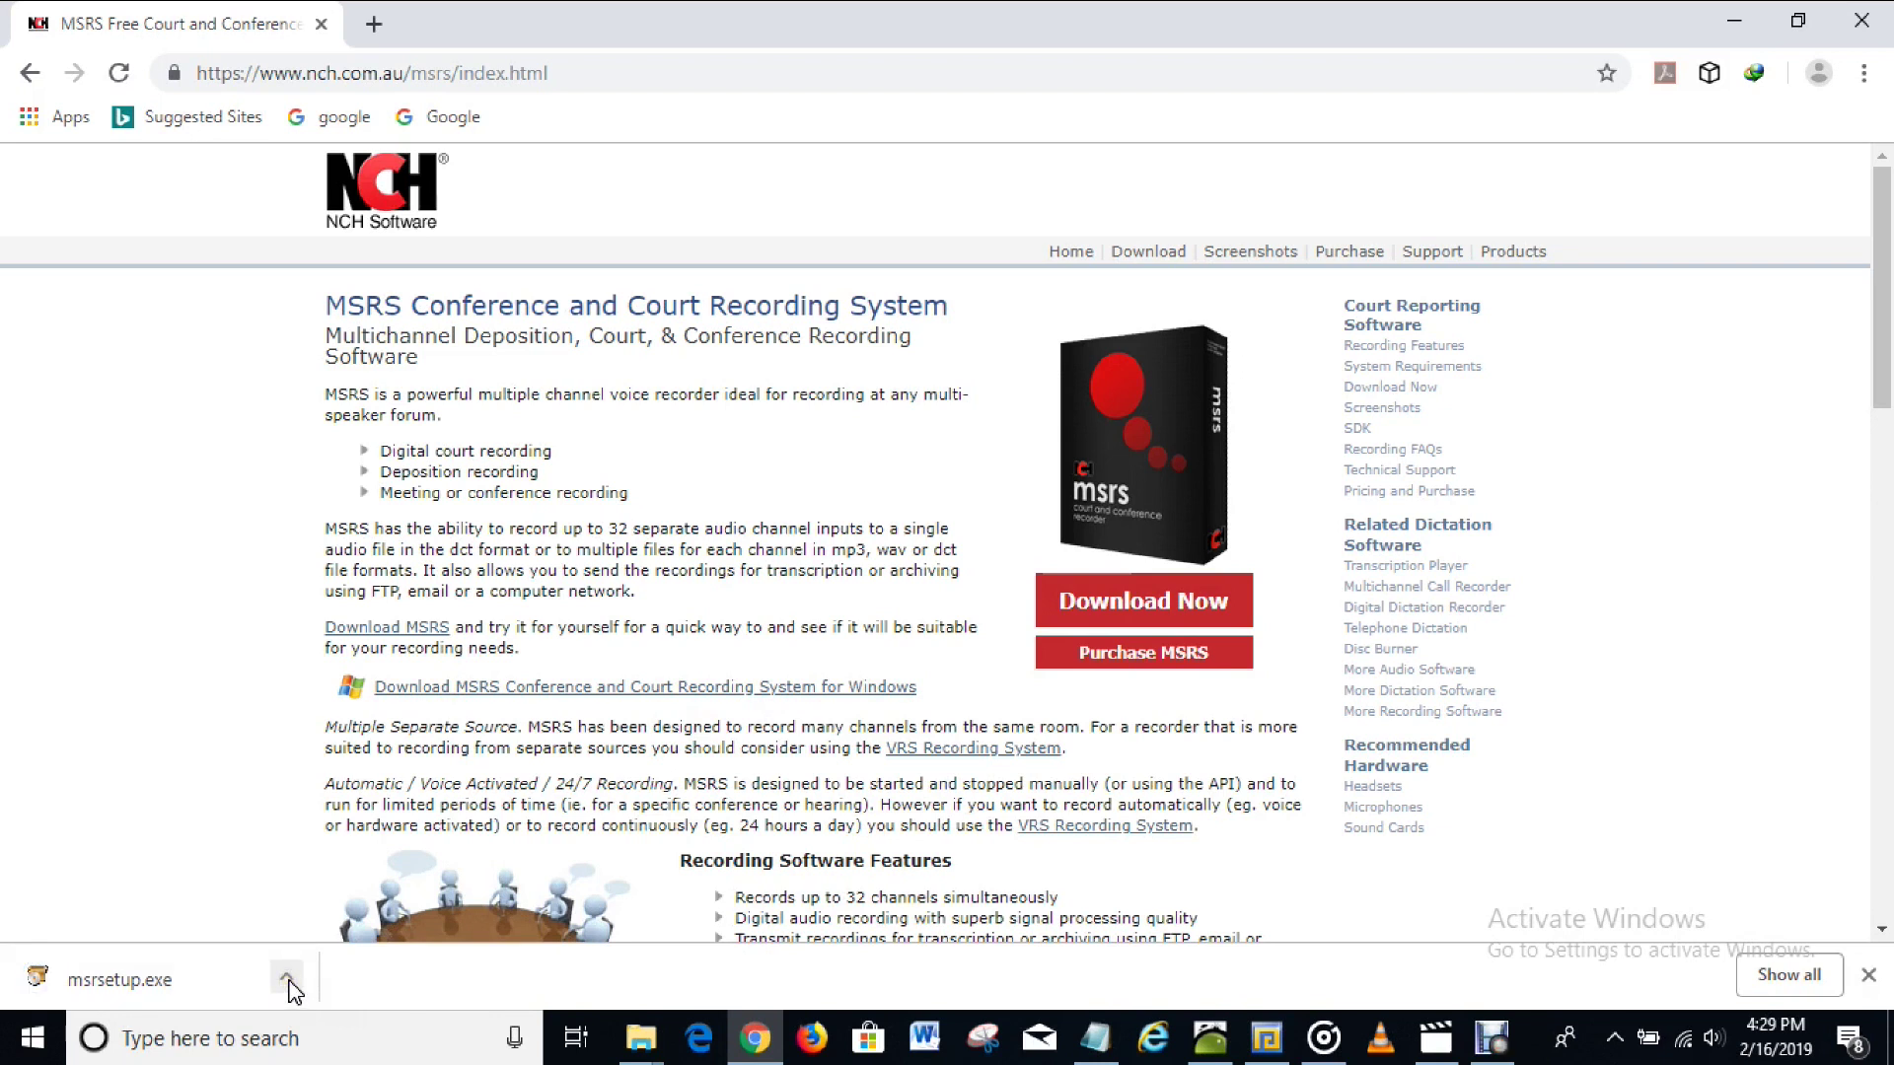
click(288, 980)
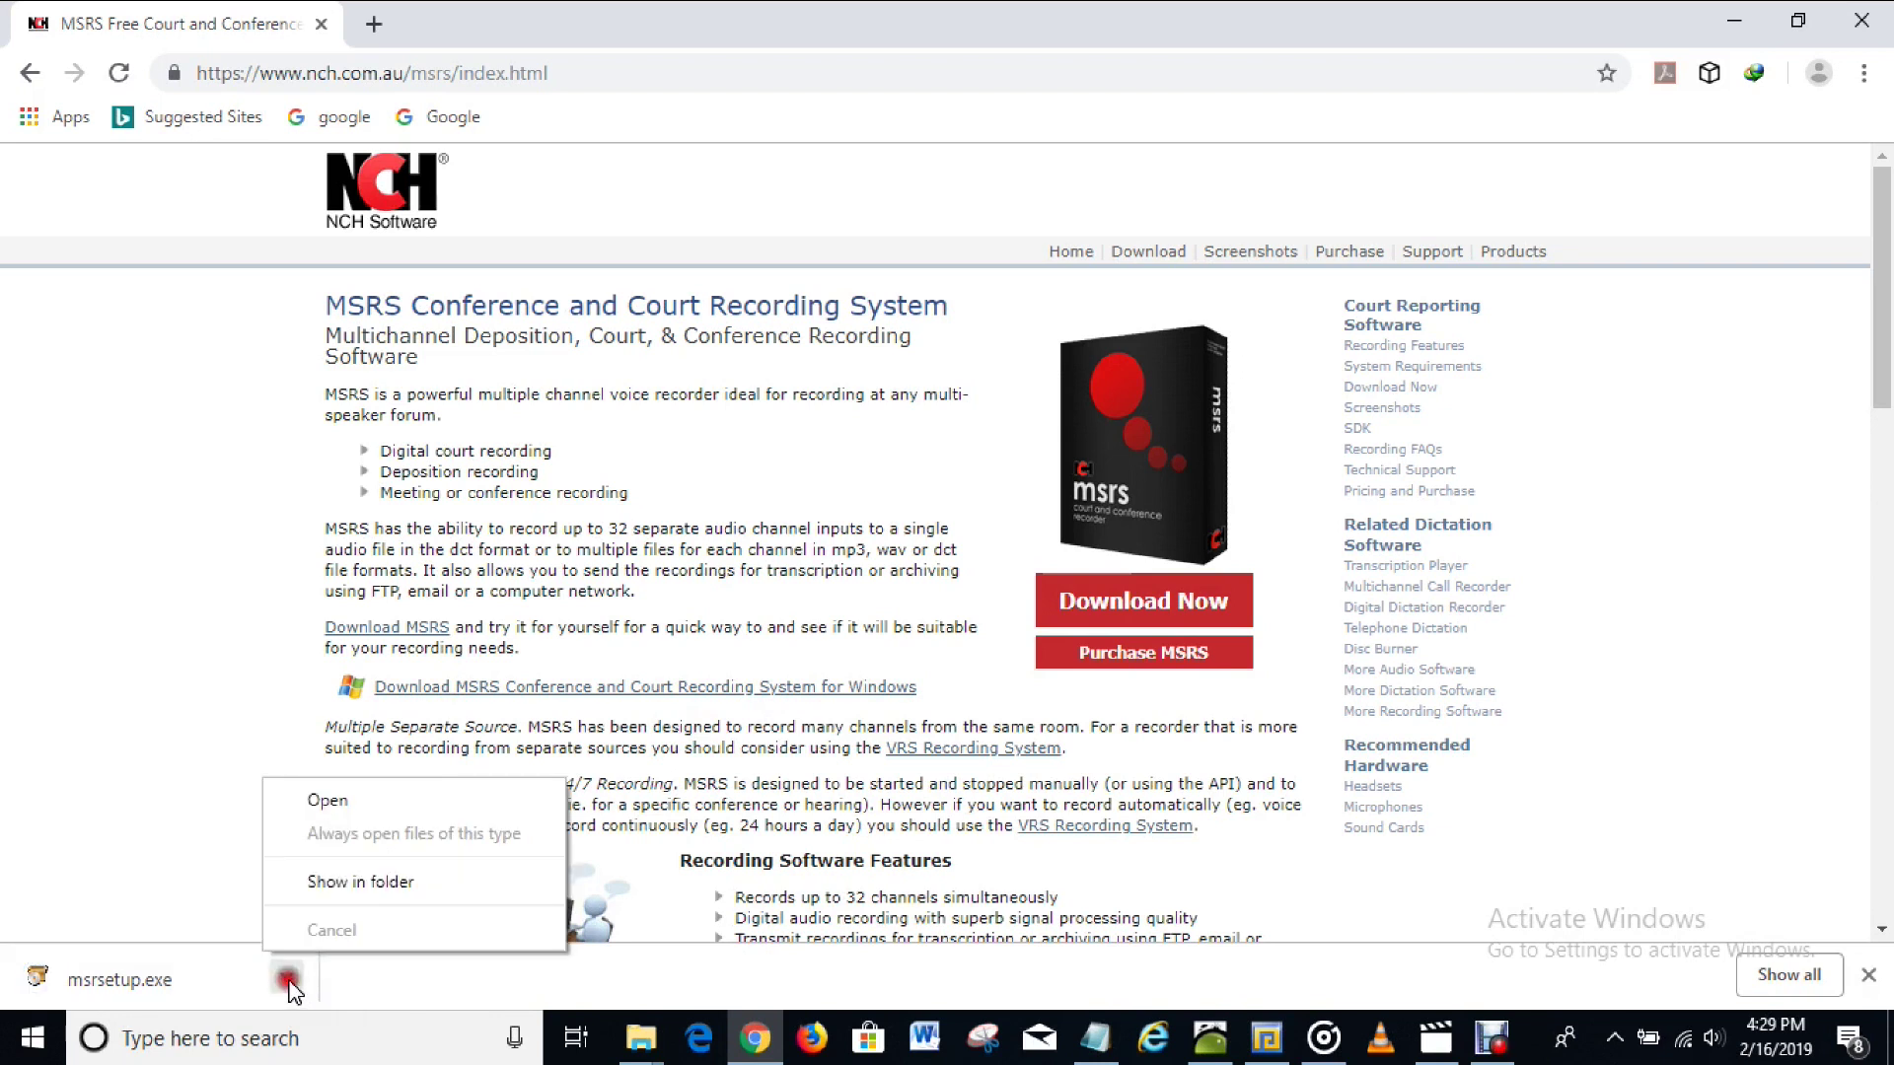
click(317, 798)
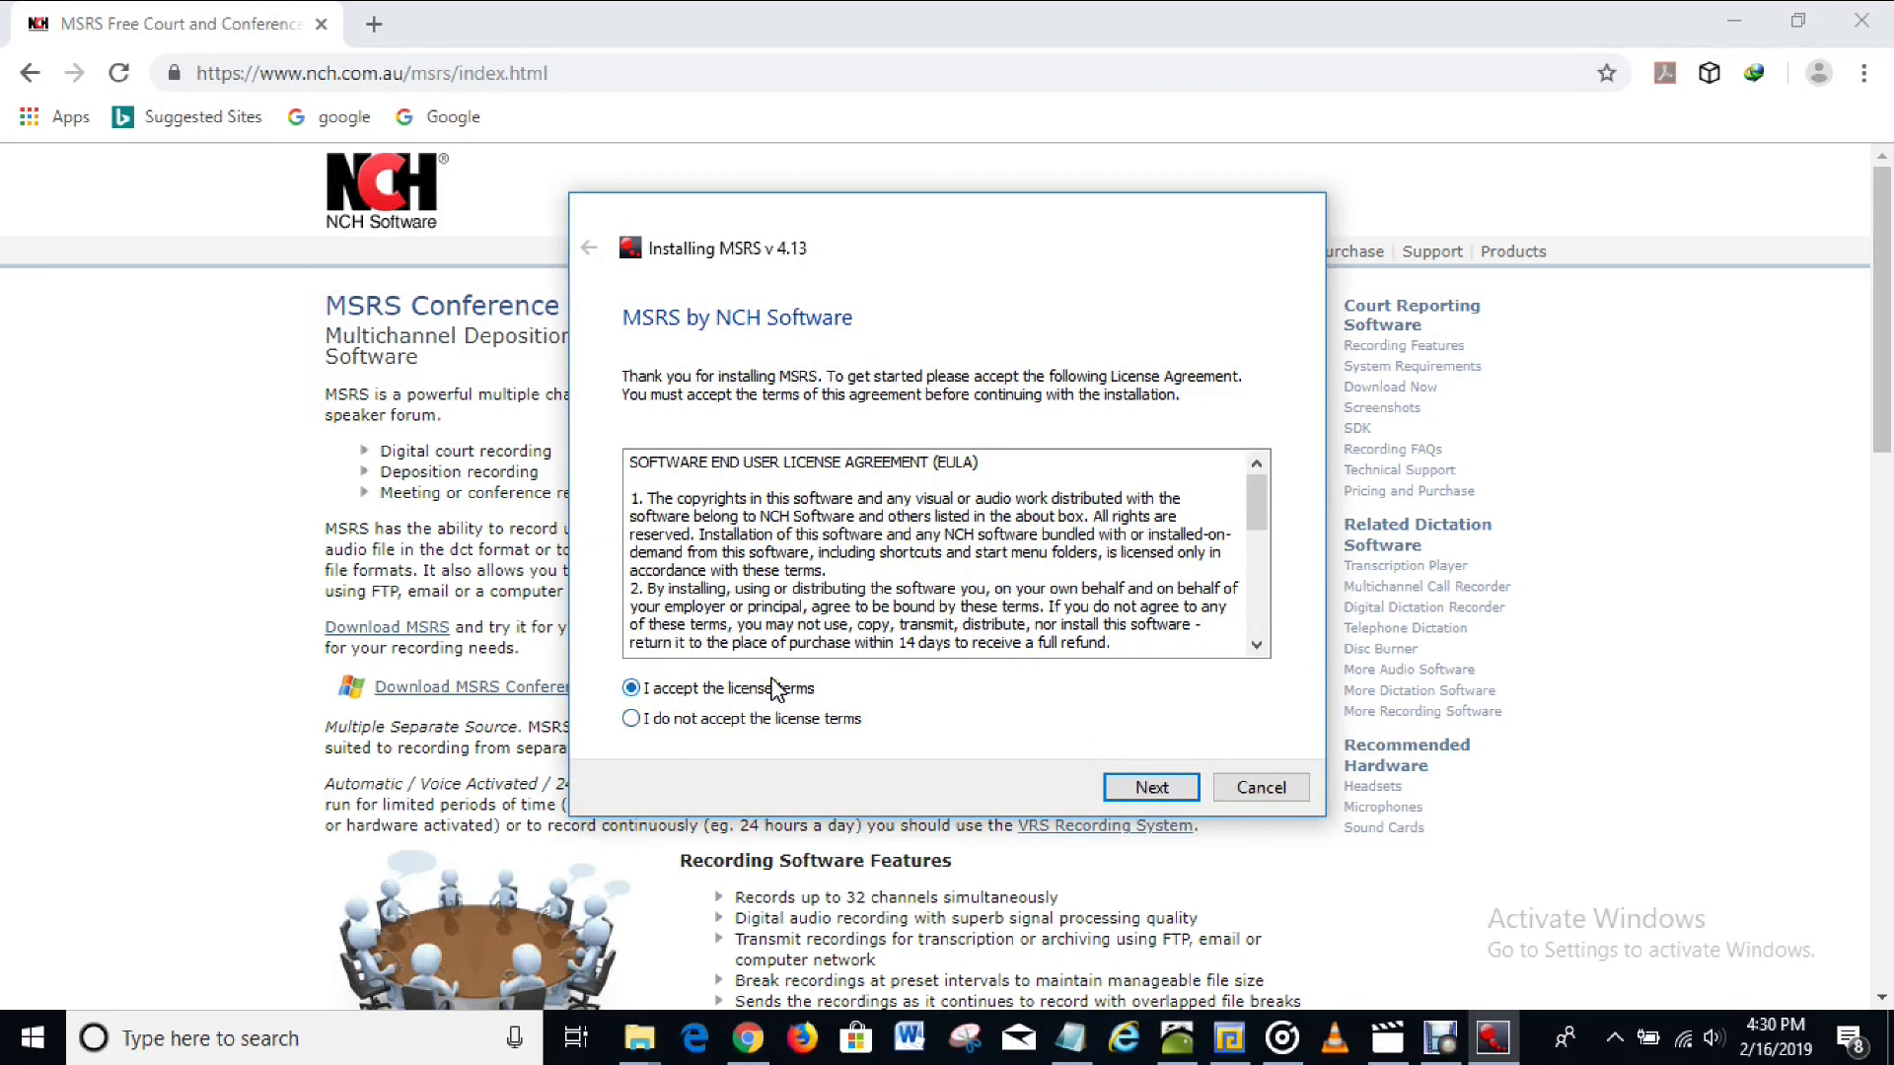
click(1150, 788)
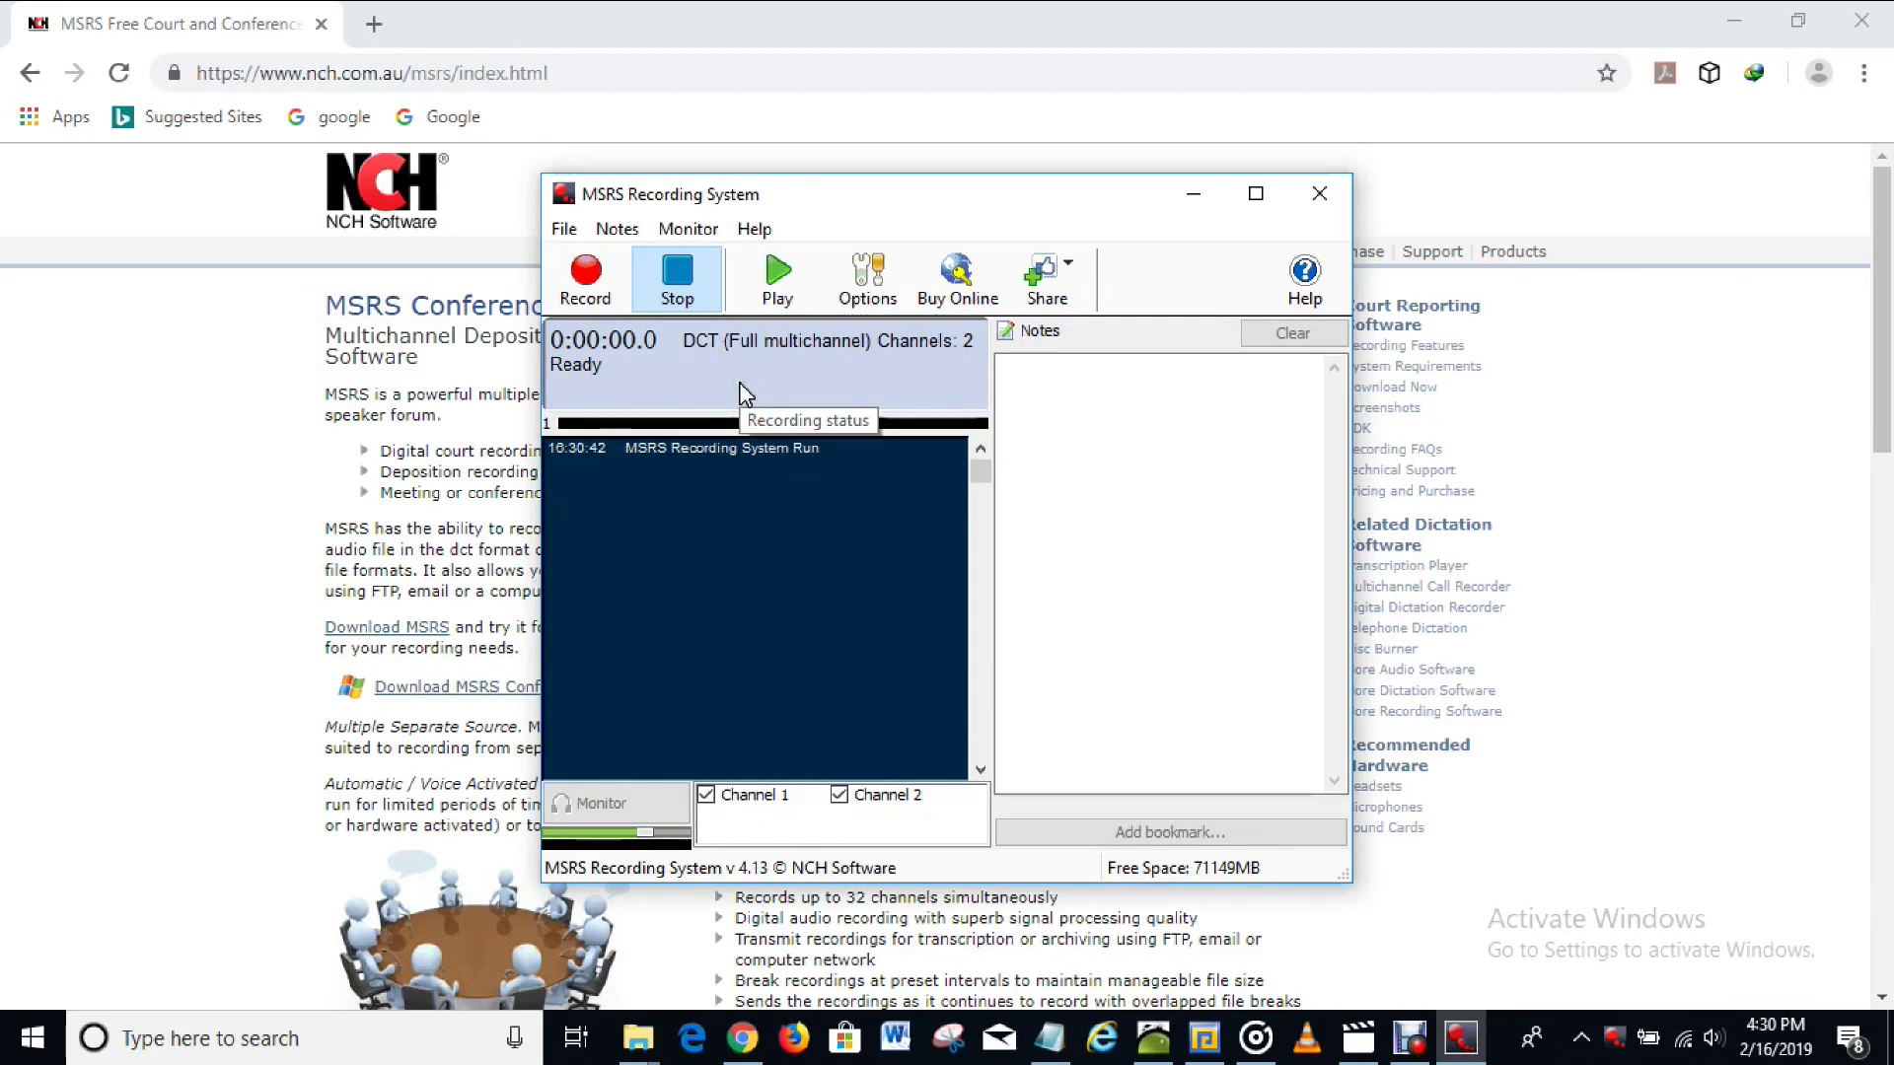
- Open the software registration dialog of MSRS Recording System, ready for entry of the registration code
click(566, 233)
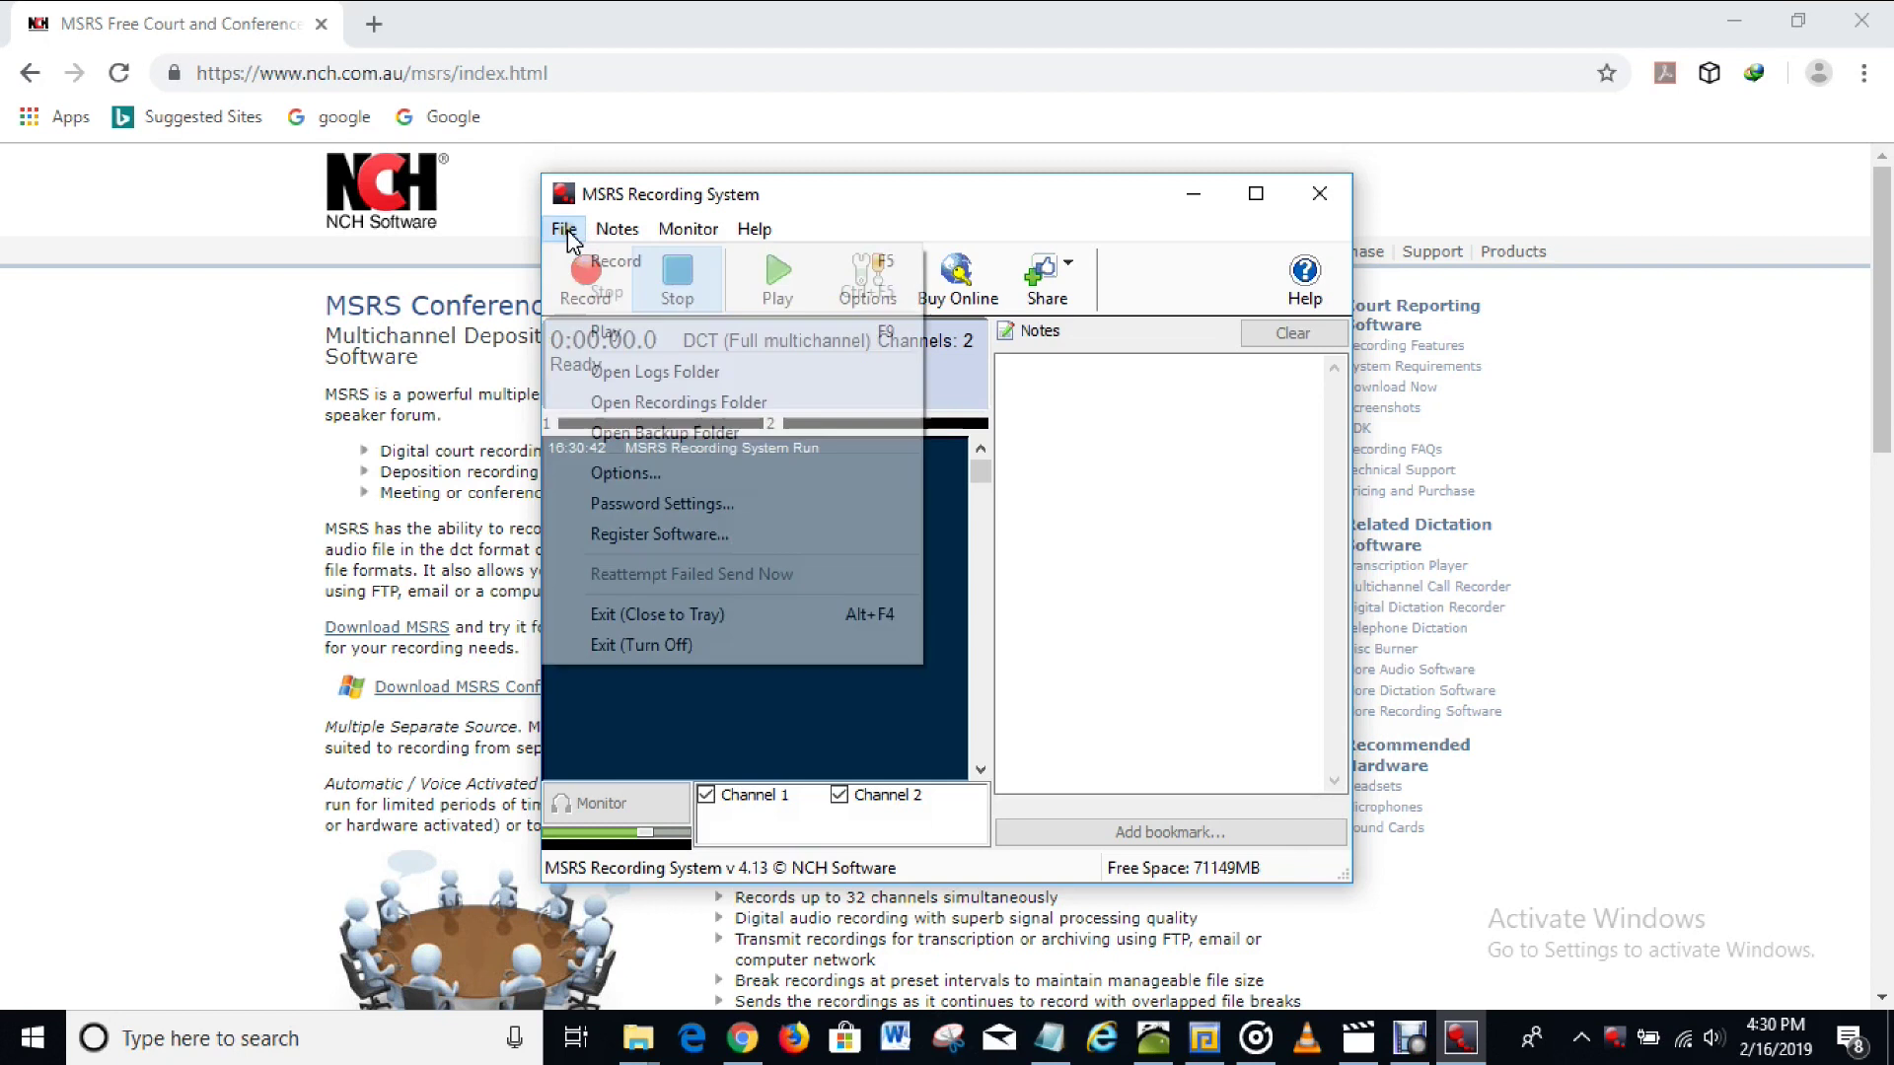
click(708, 534)
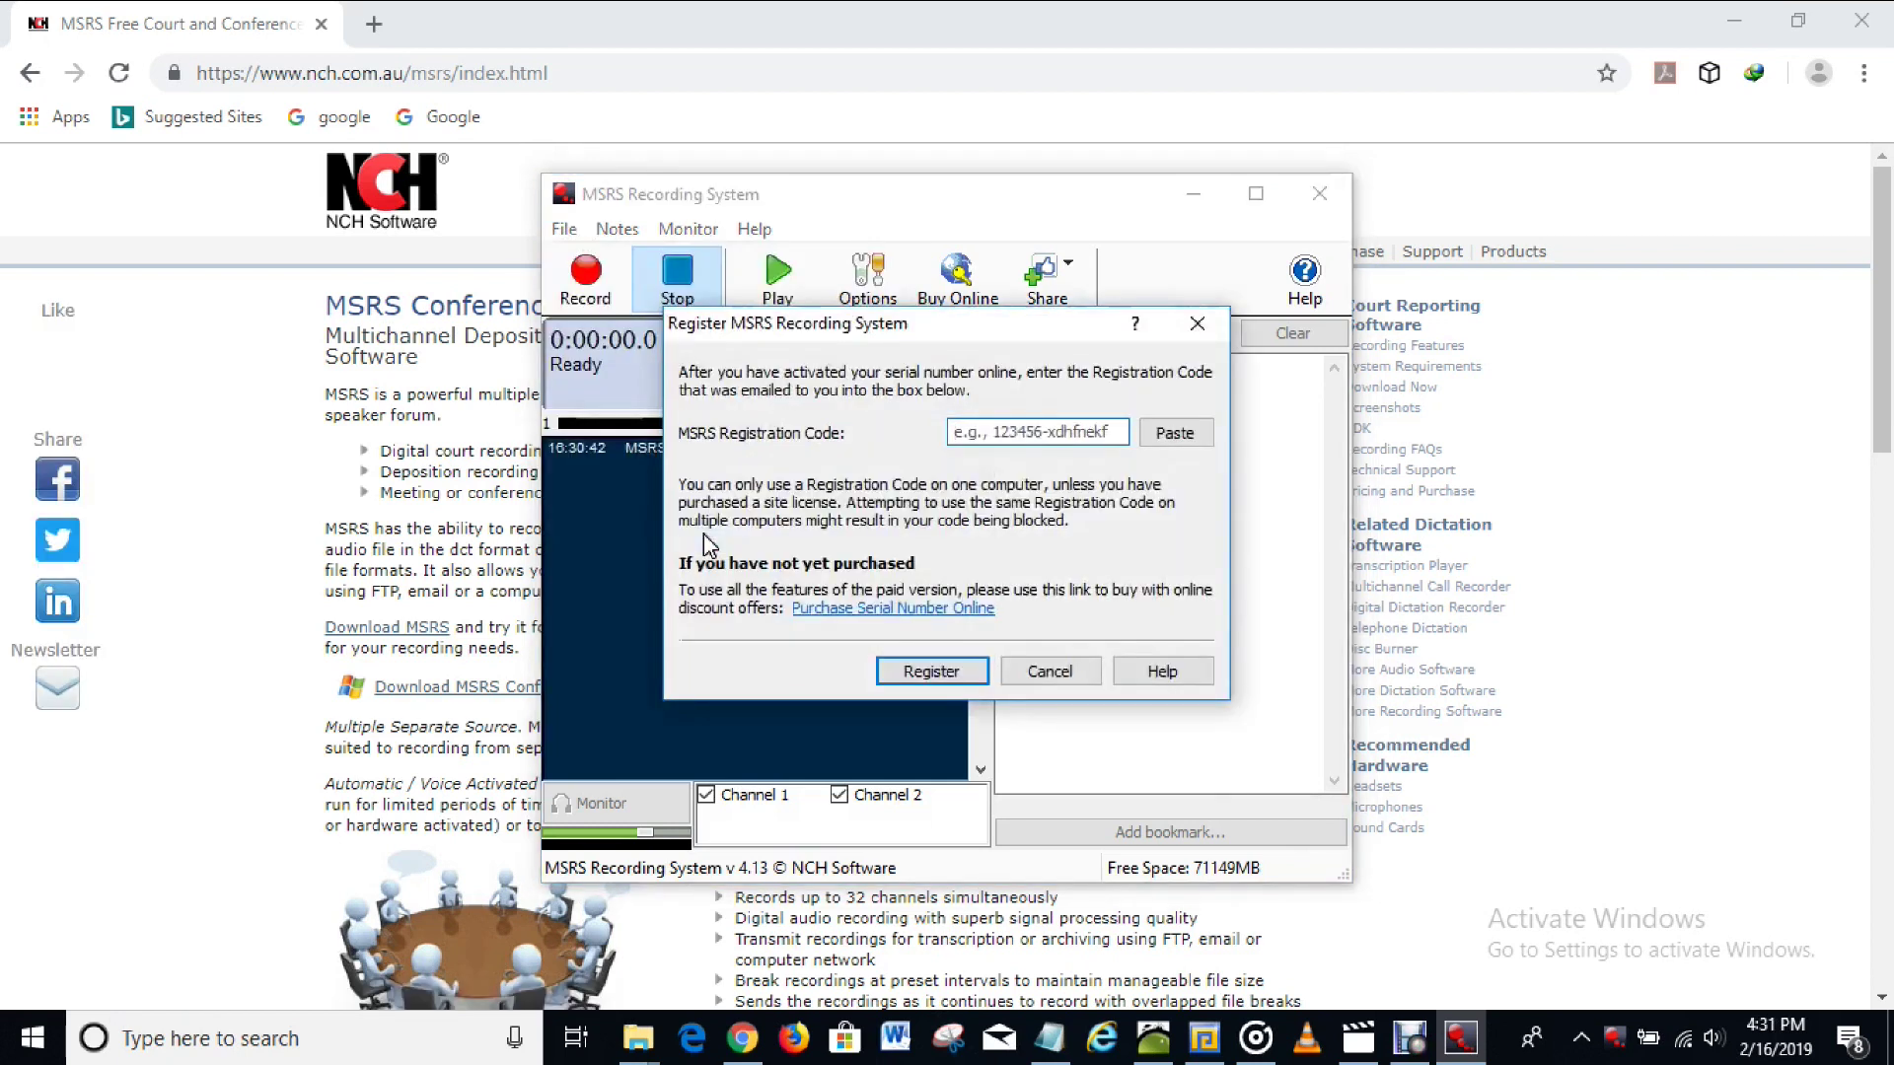
click(1025, 431)
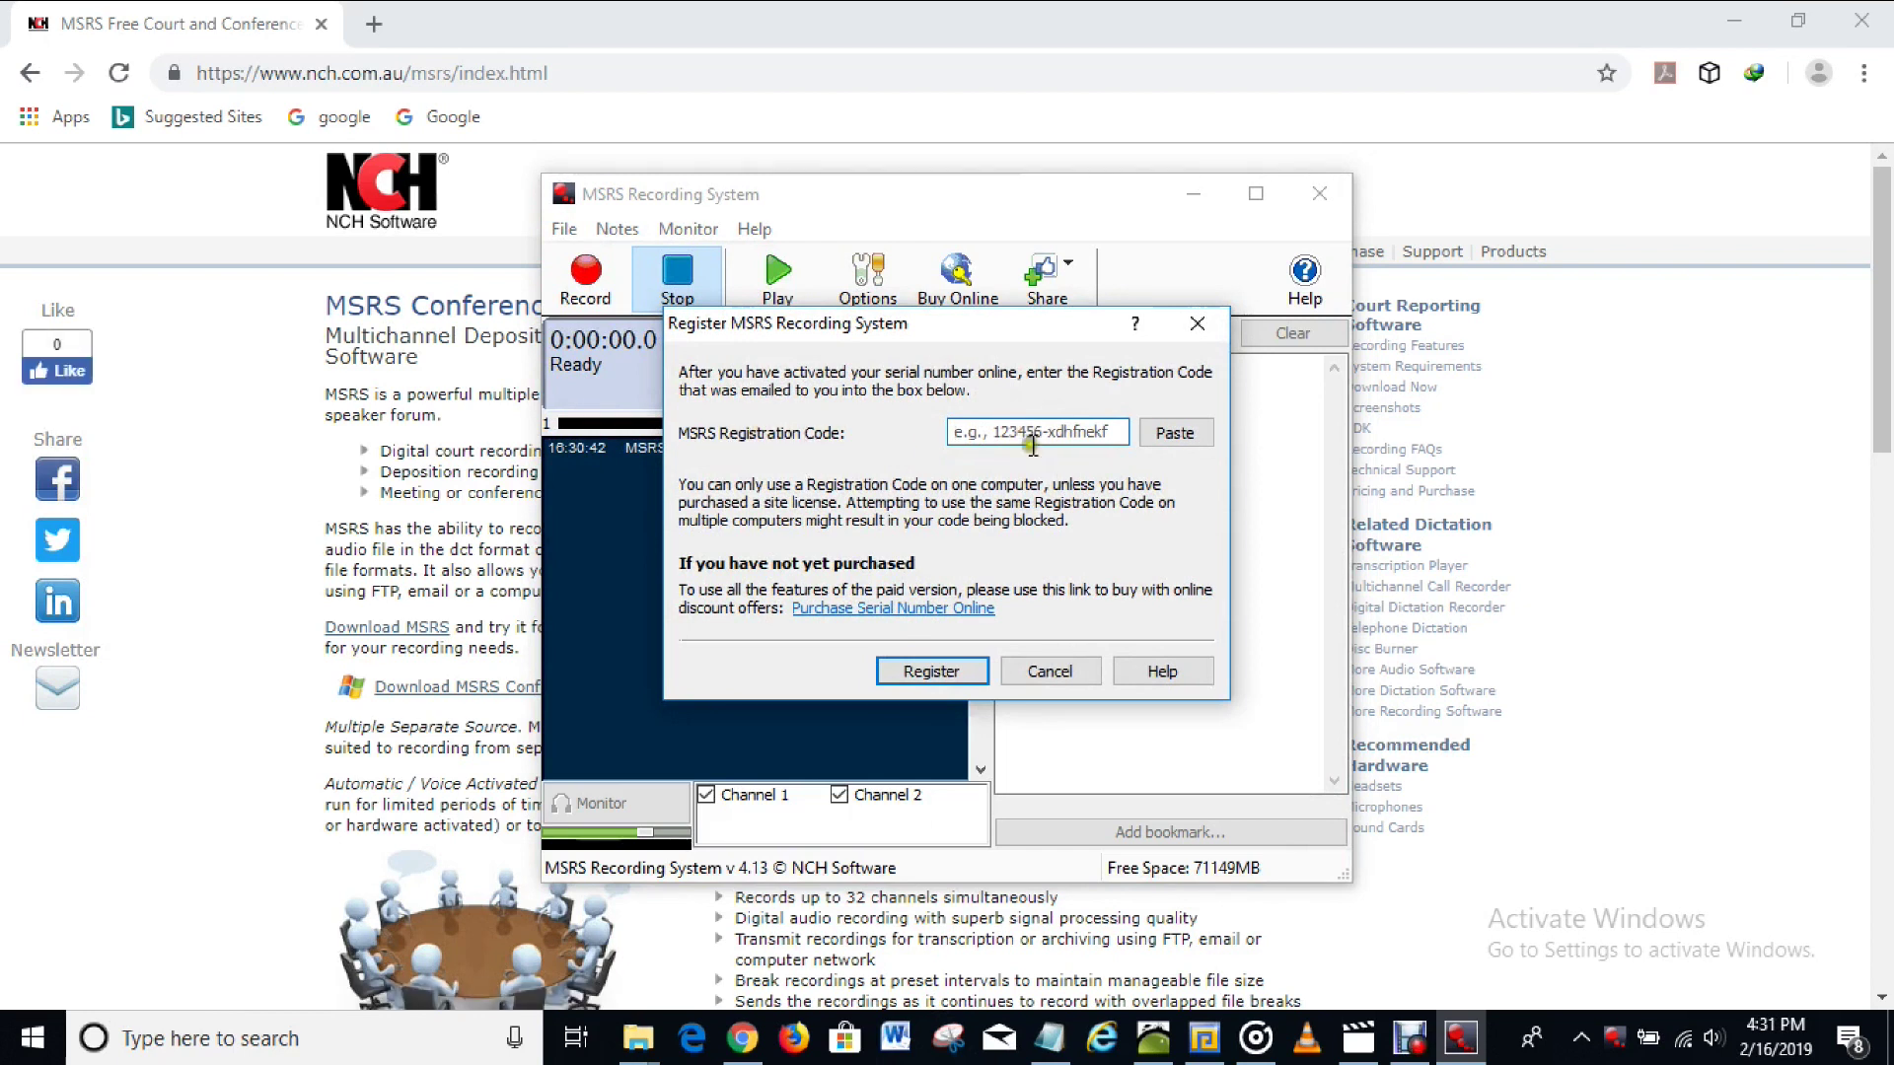
click(1017, 431)
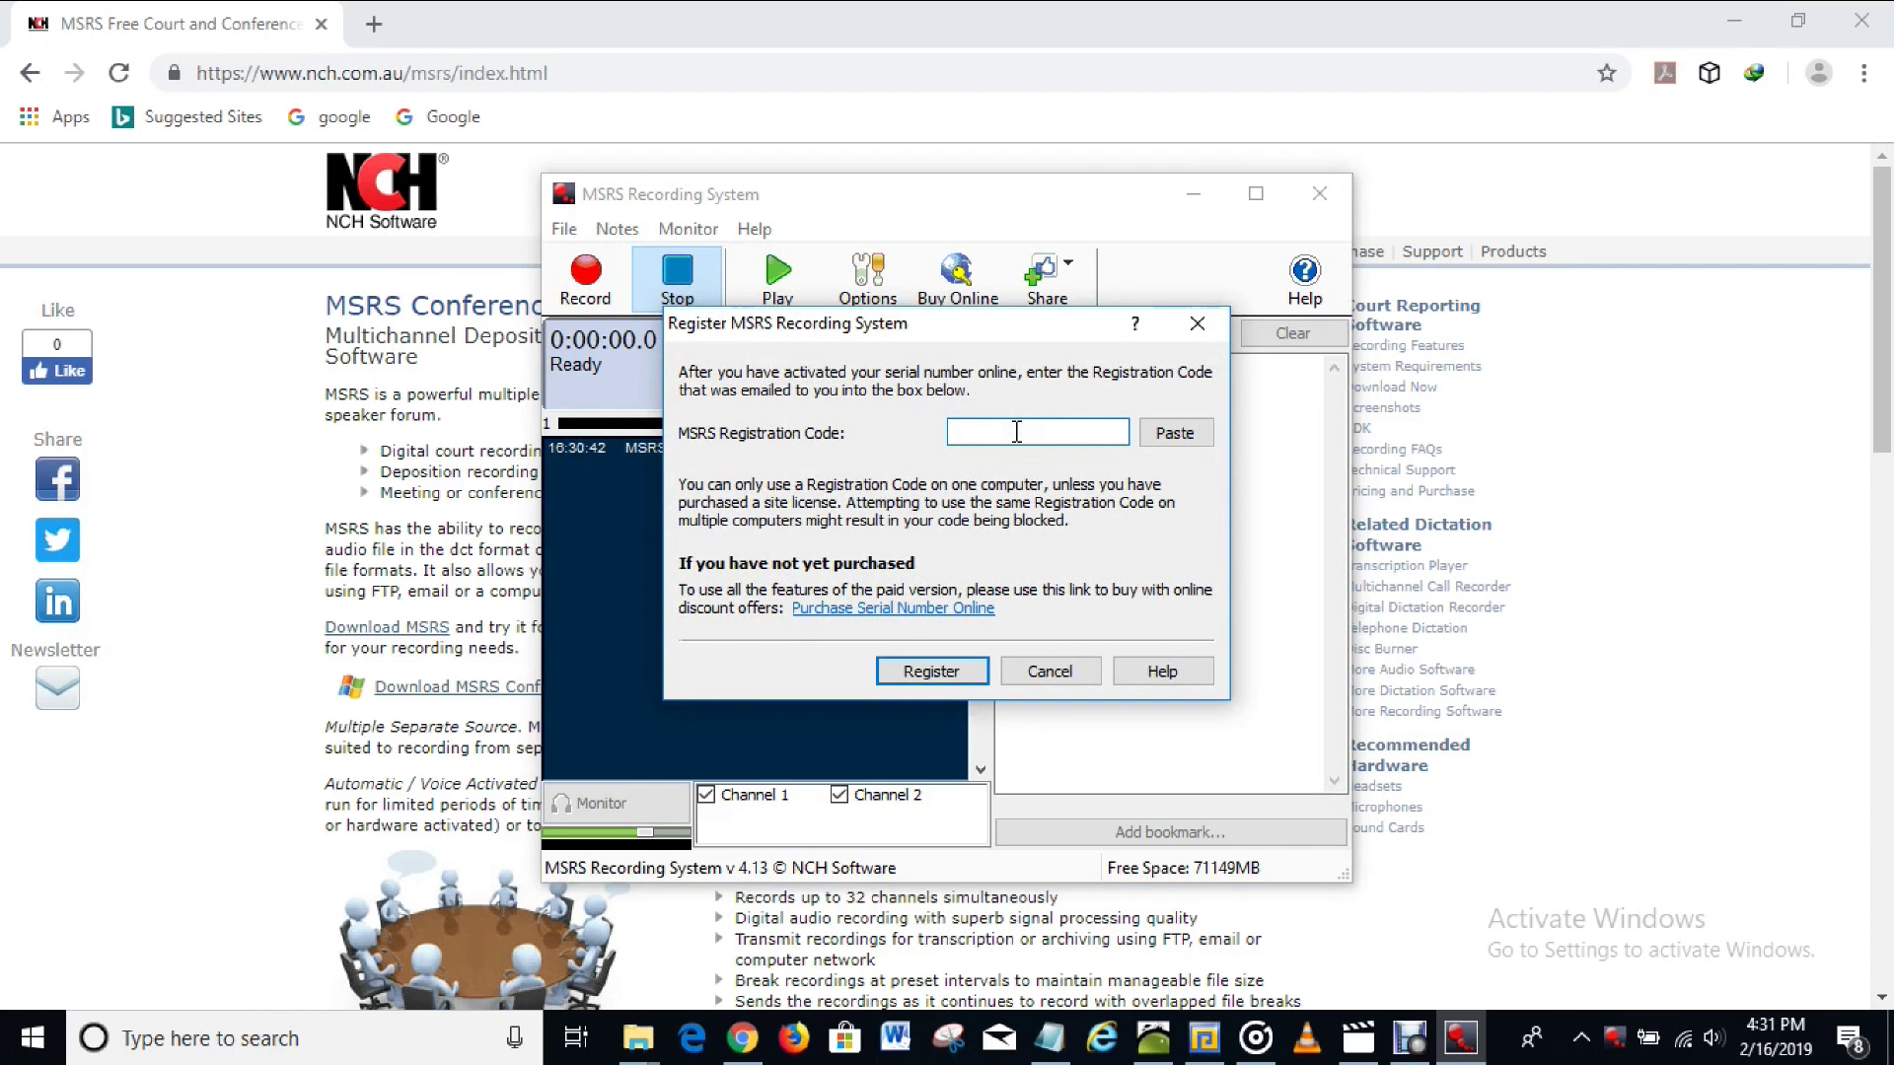
click(1037, 457)
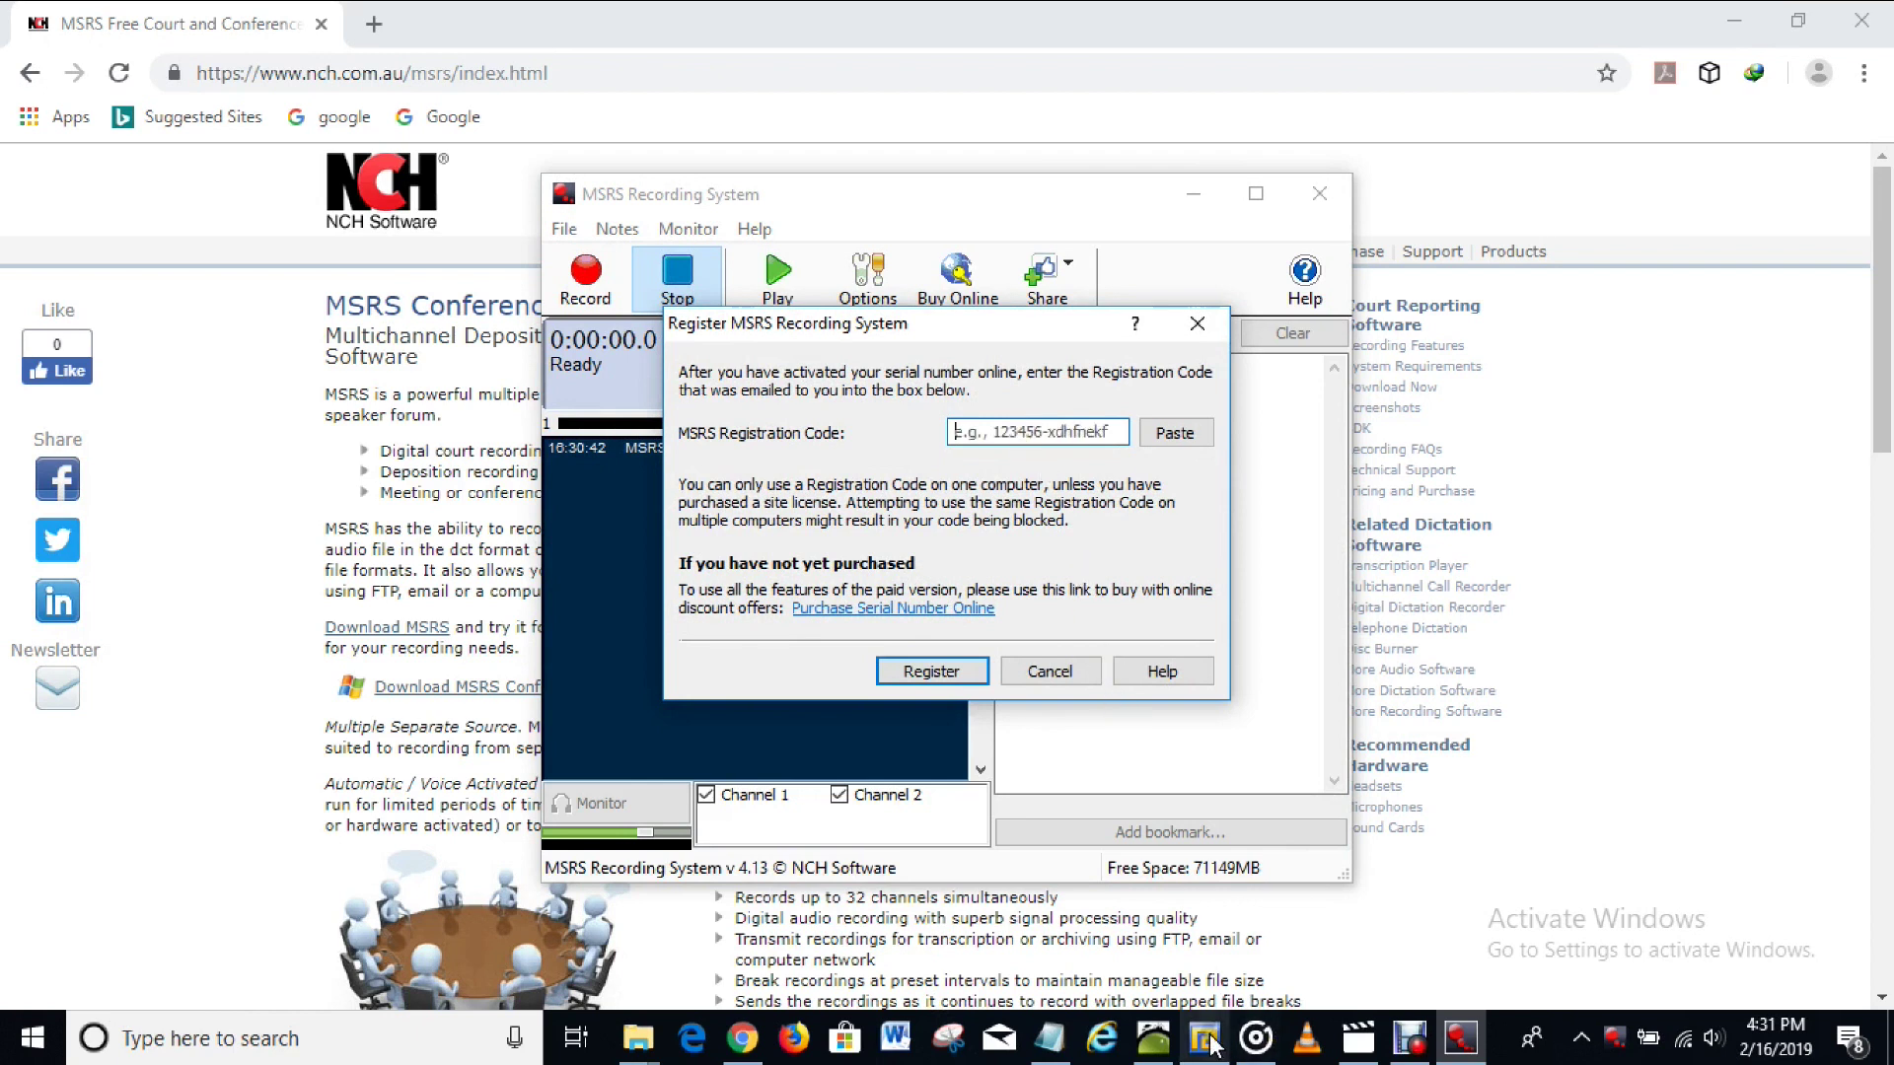
- Copy the registration code from the Notepad file, paste it into the MSRS Registration Code field and register the software
click(1049, 1037)
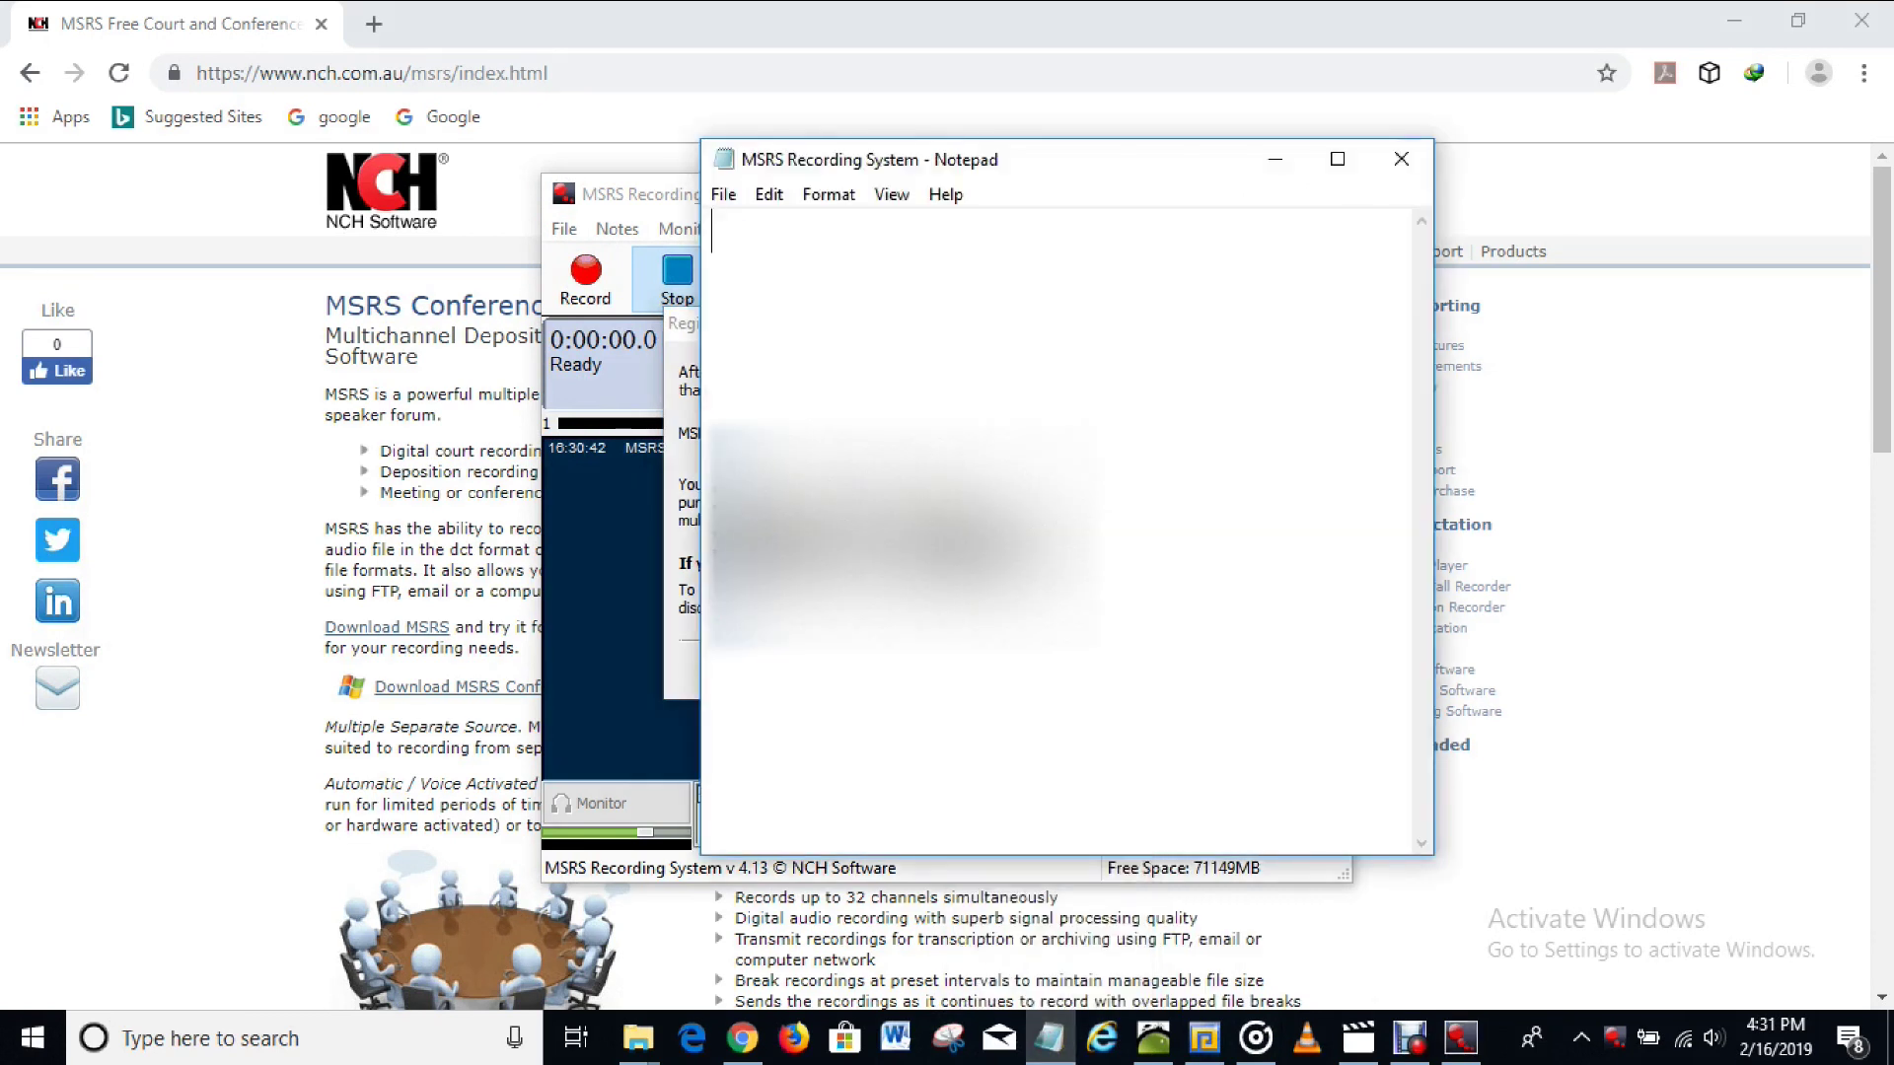
drag(710, 496, 1104, 542)
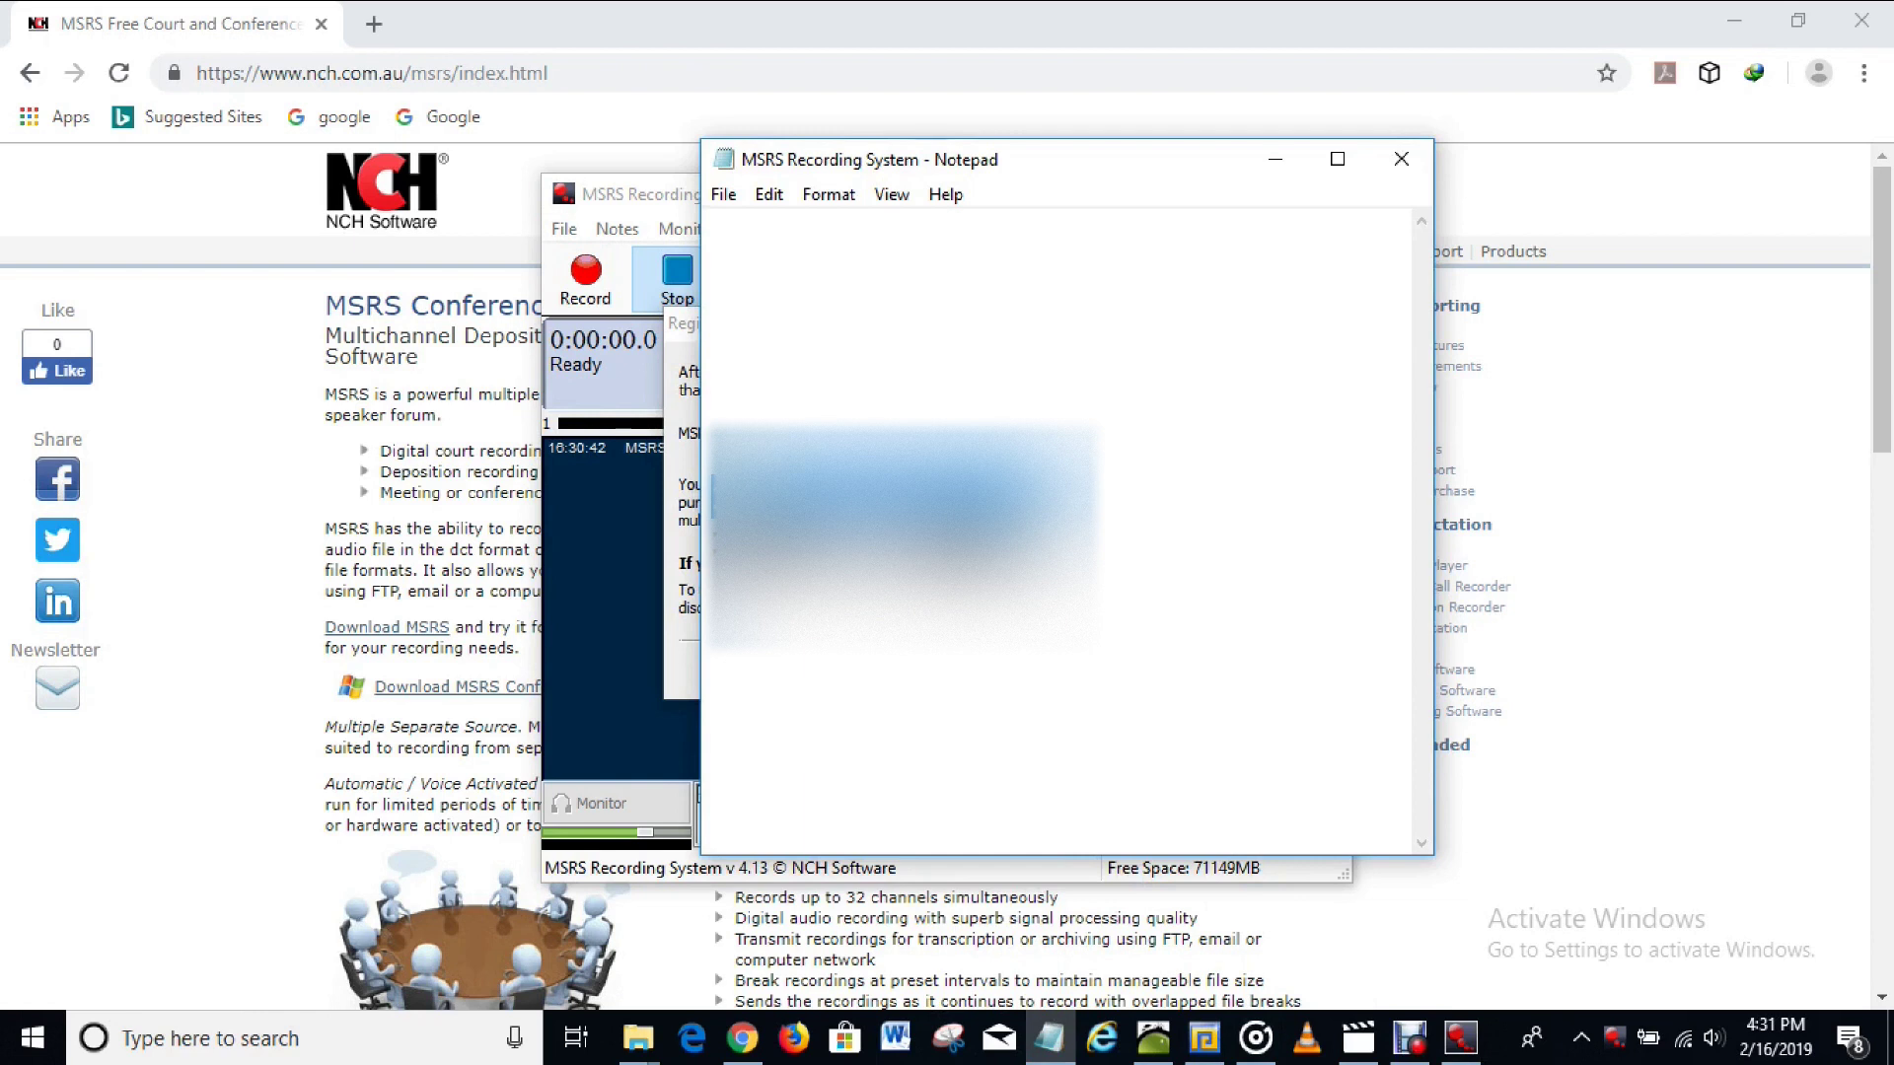
click(685, 490)
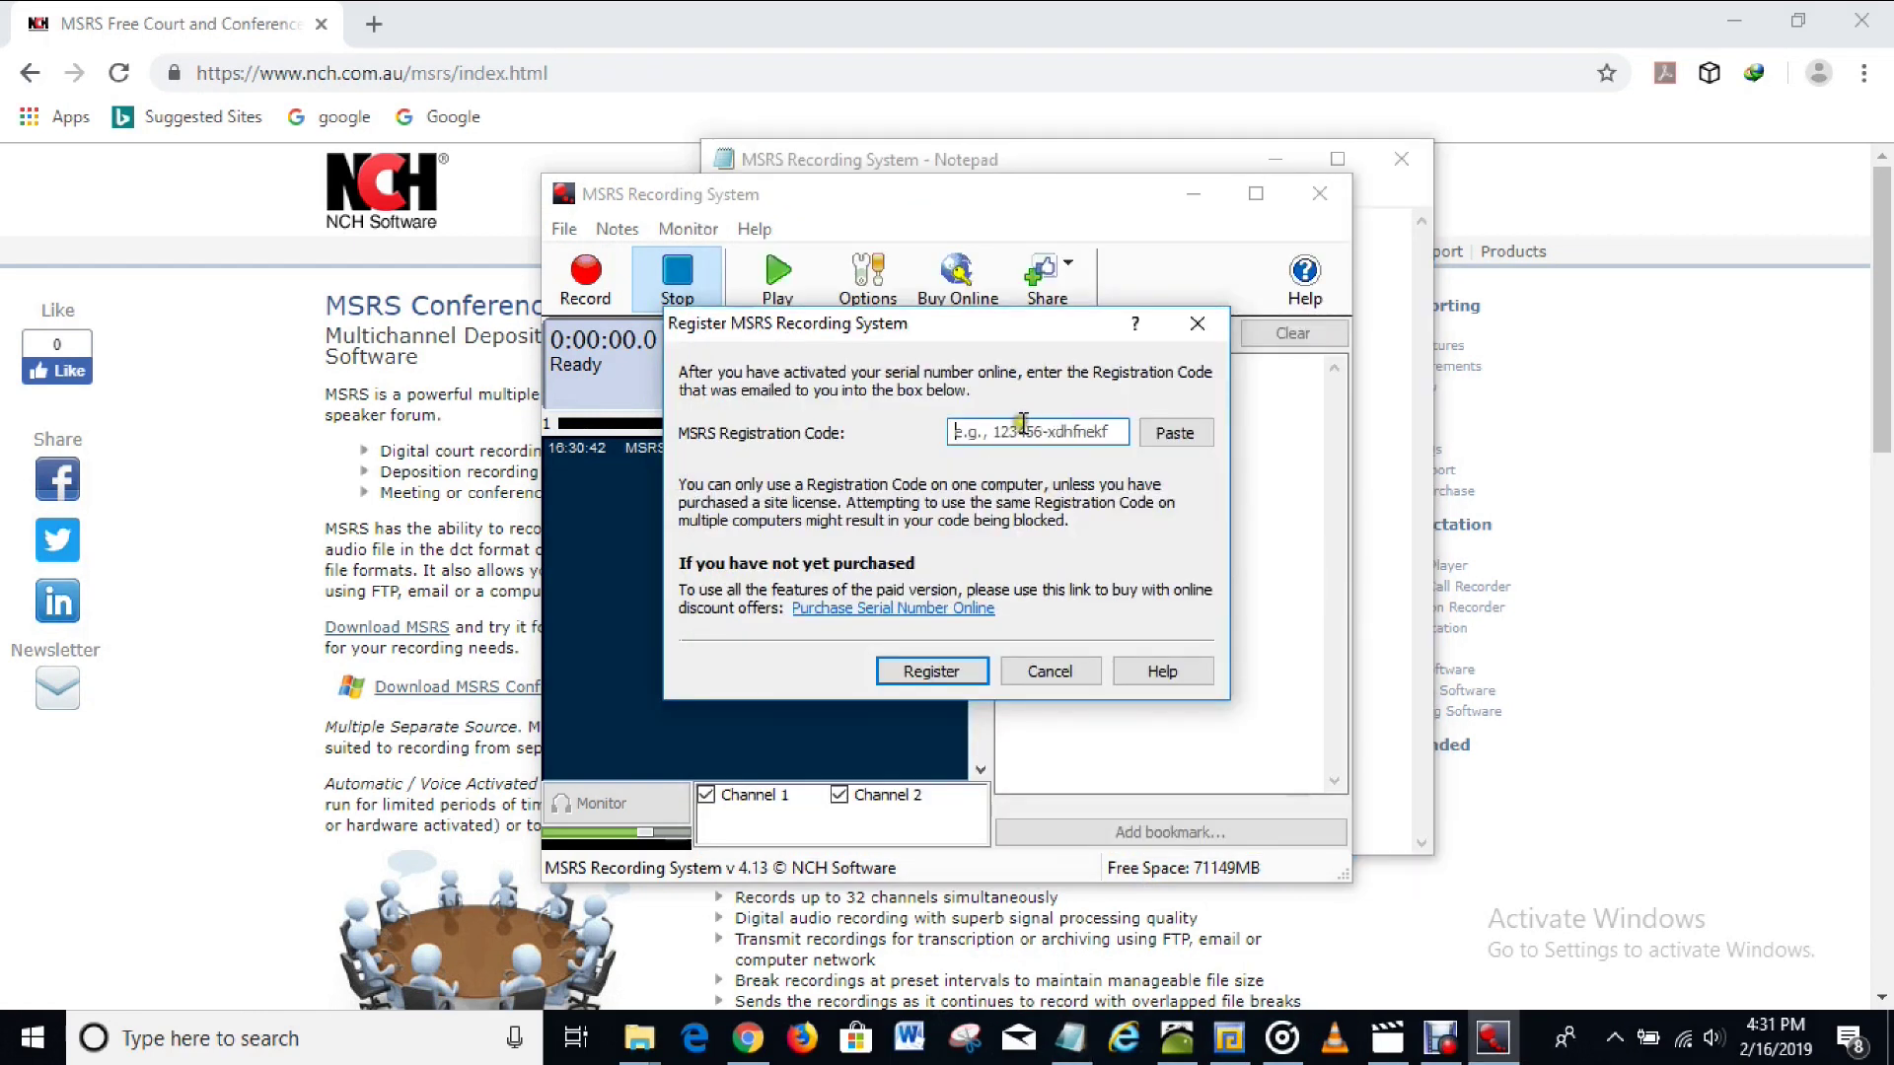
key(ctrl+v)
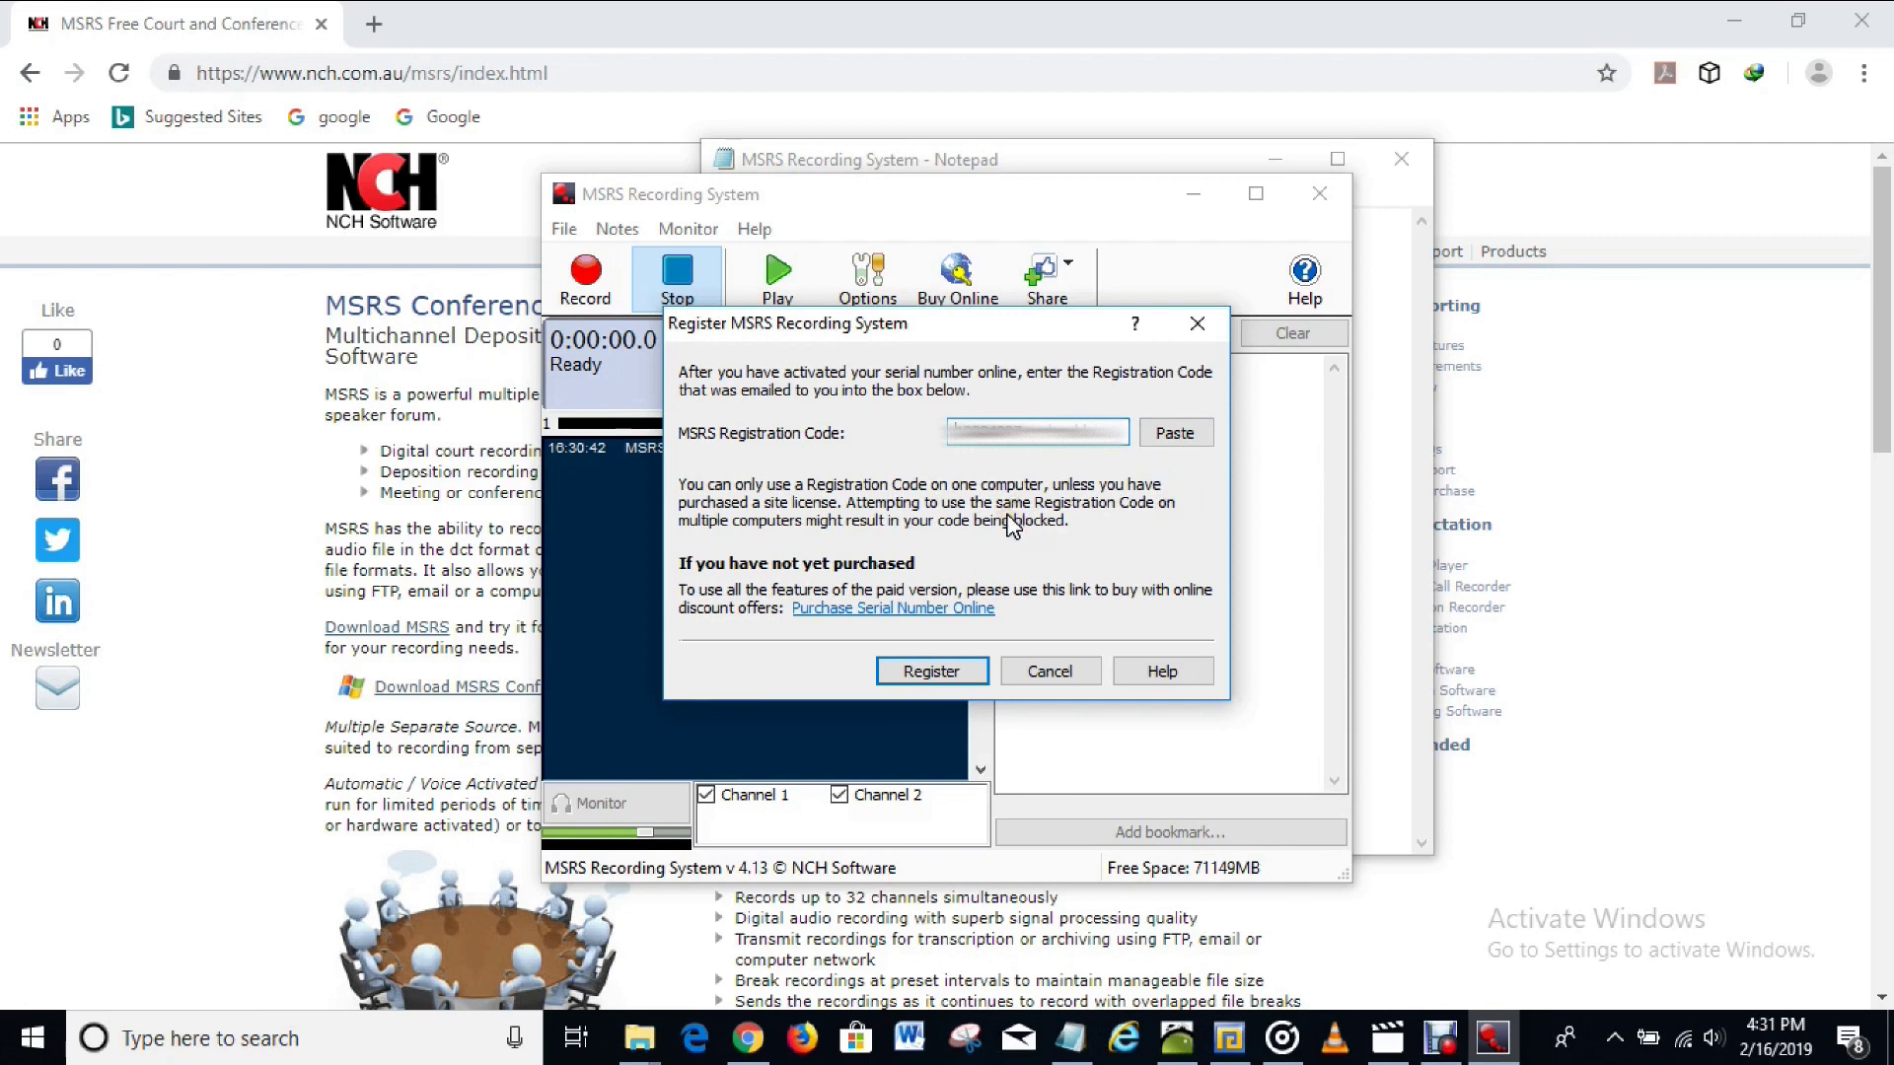
click(933, 672)
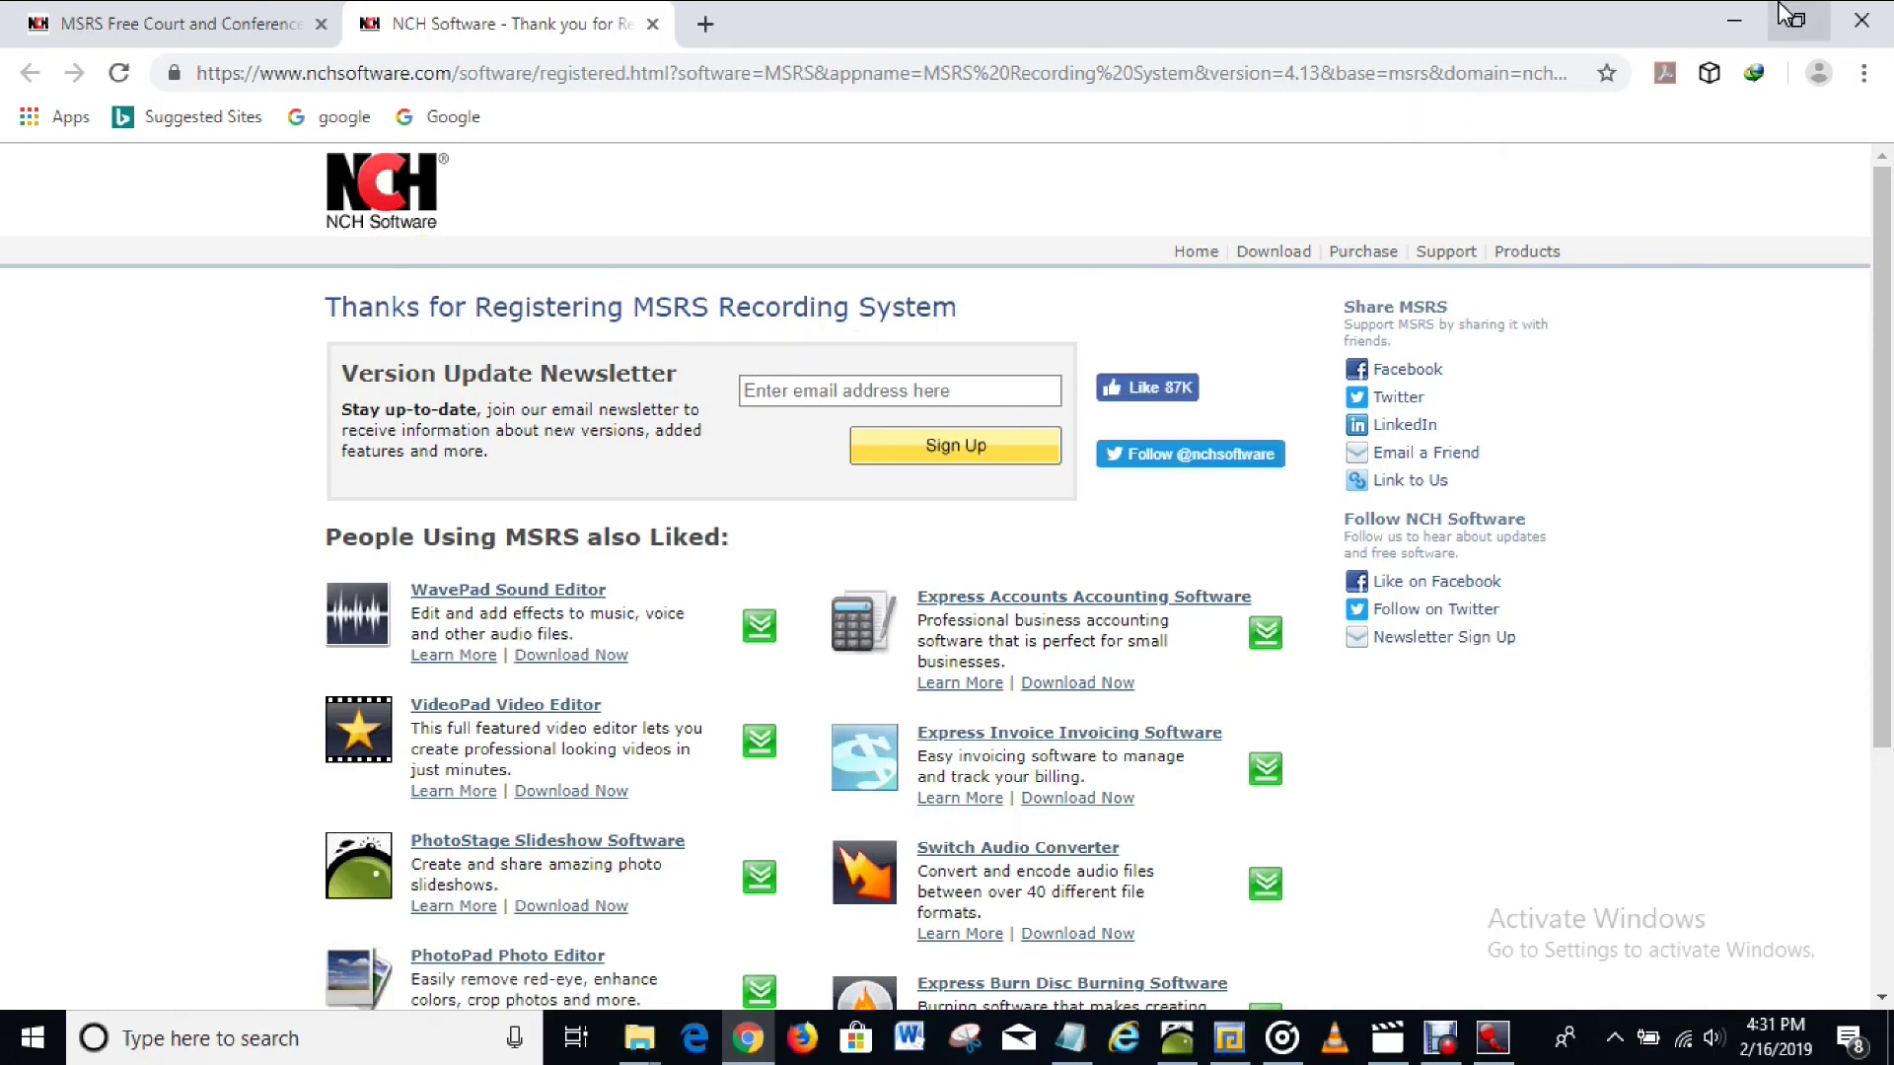
- Minimize the browser, close the registration confirmation and postpone the software backup by choosing Later
click(1734, 20)
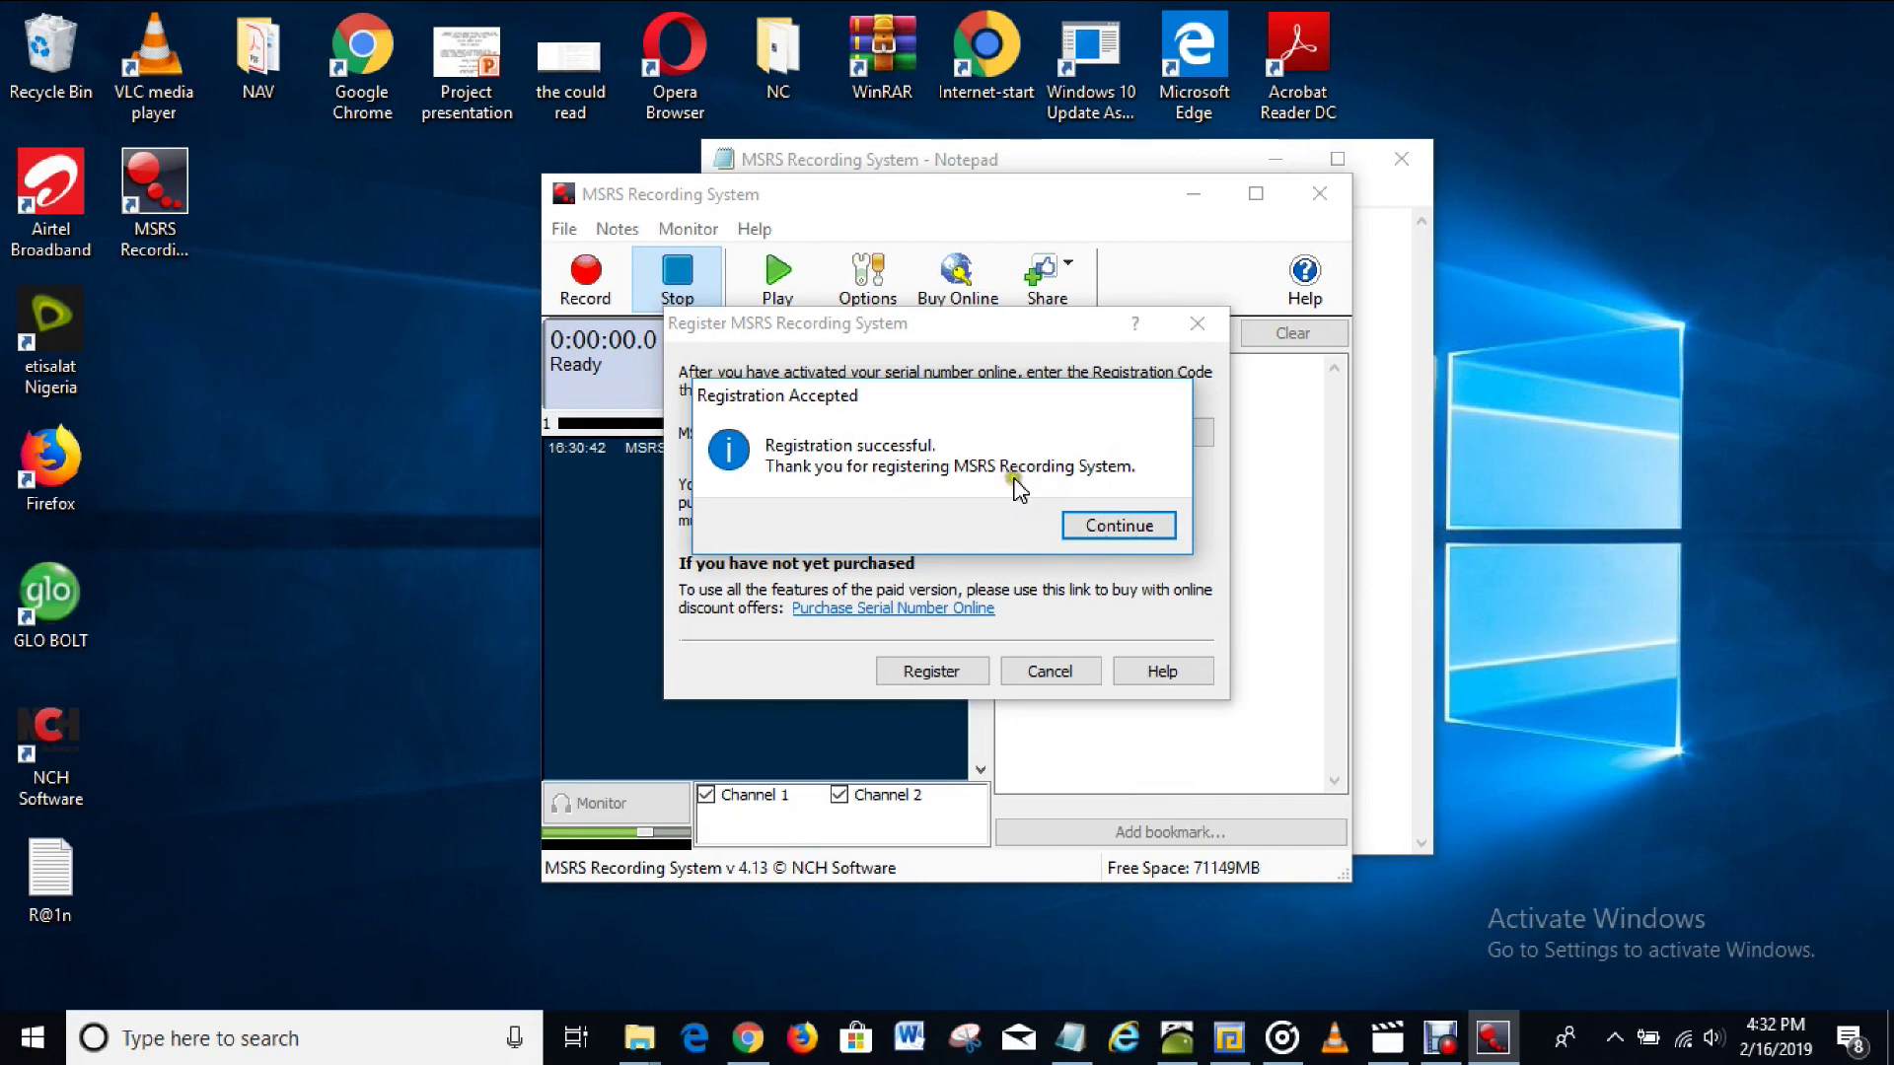
click(1101, 515)
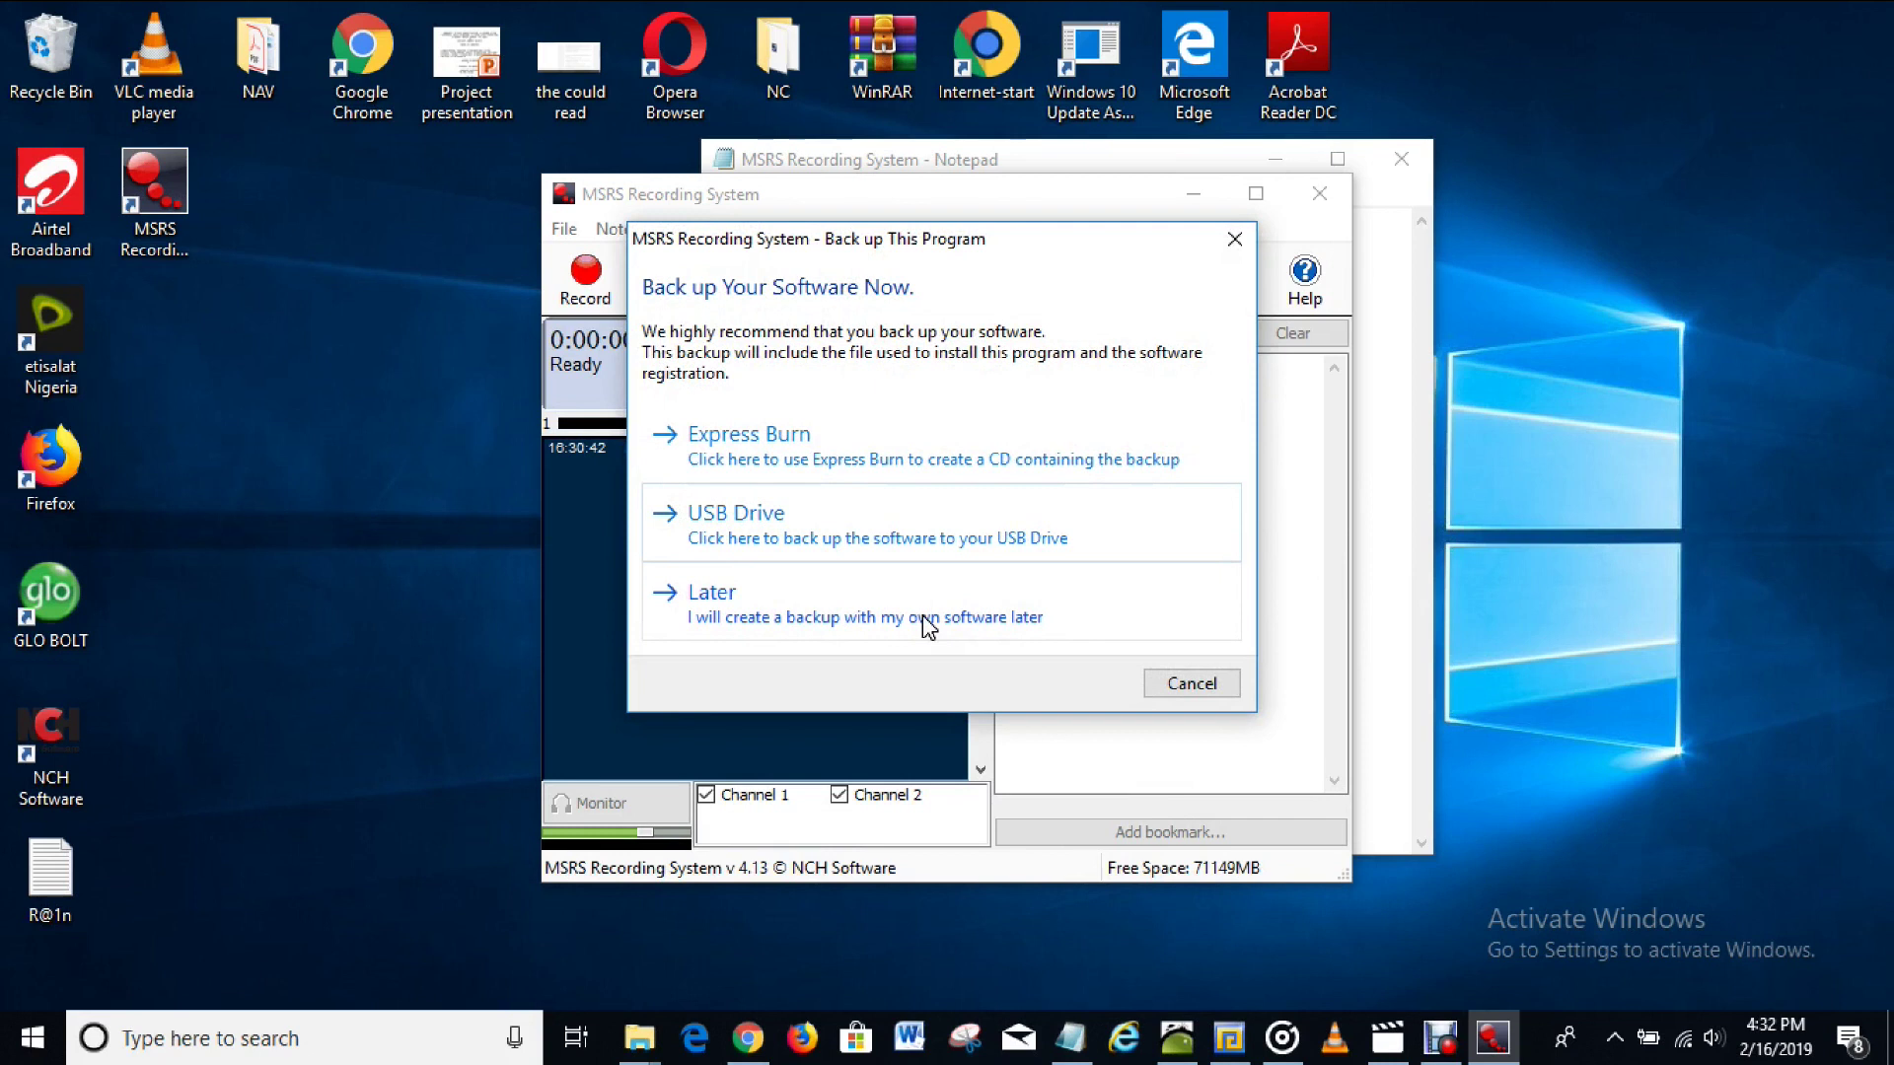
click(923, 618)
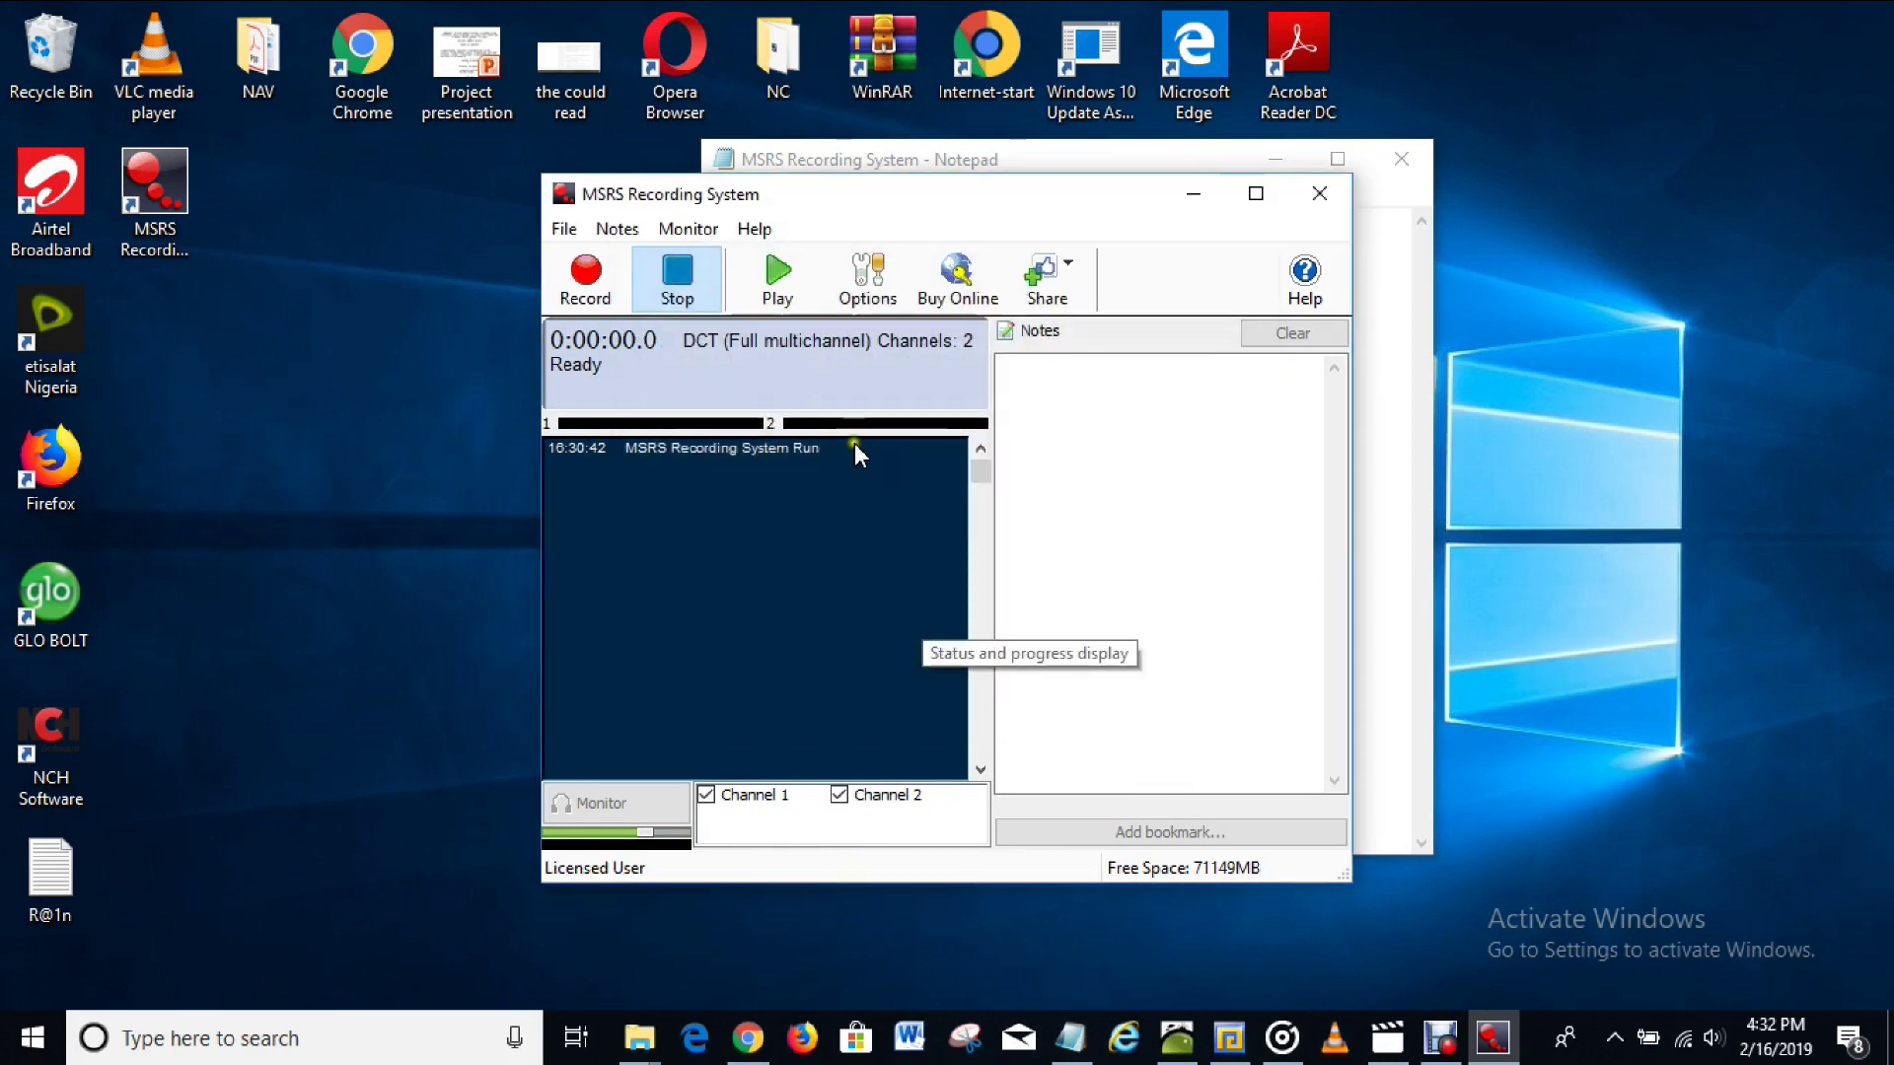